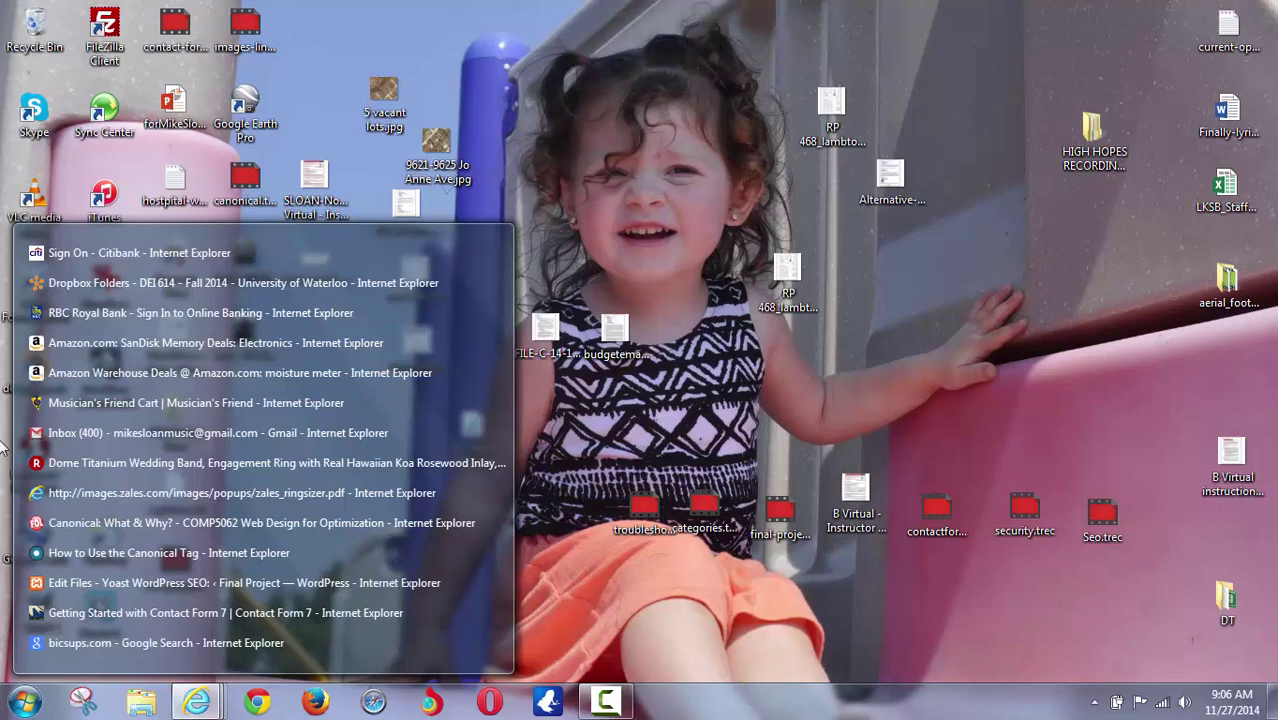
# Step: Switch to the WordPress admin page in Internet Explorer and look through the list of installed plugins
pyautogui.click(98, 595)
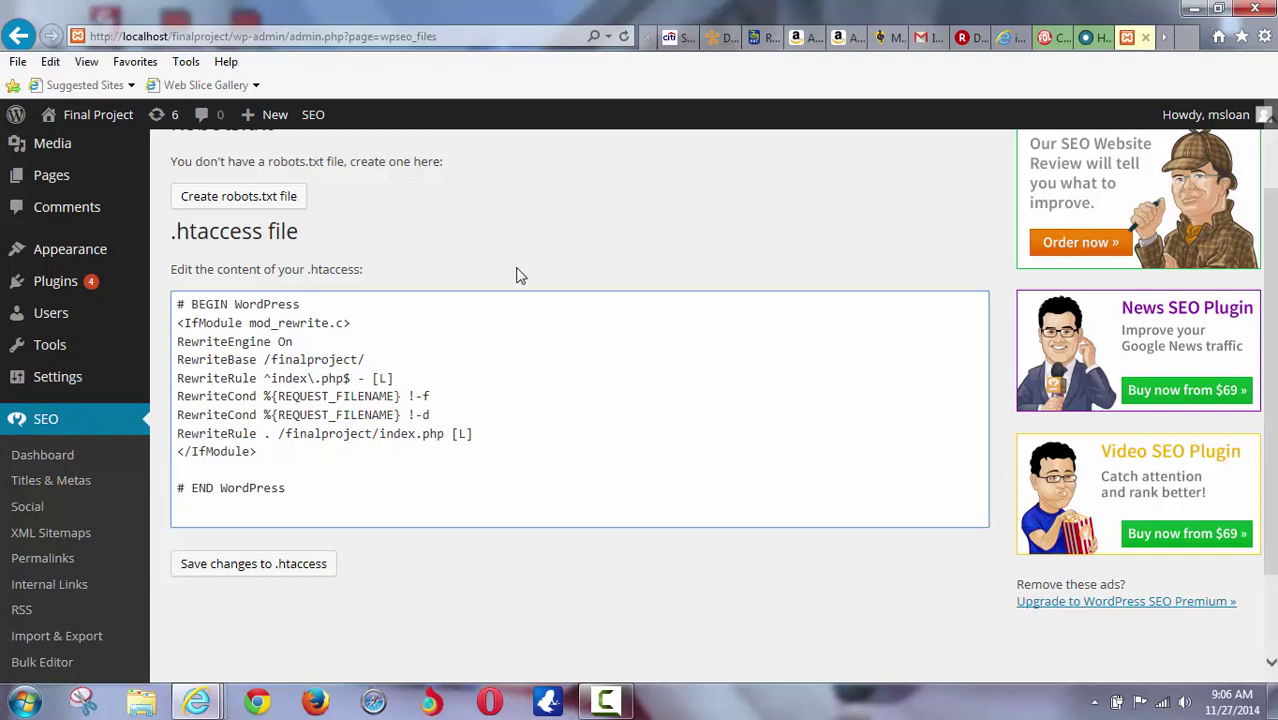
pyautogui.moveTo(92, 280)
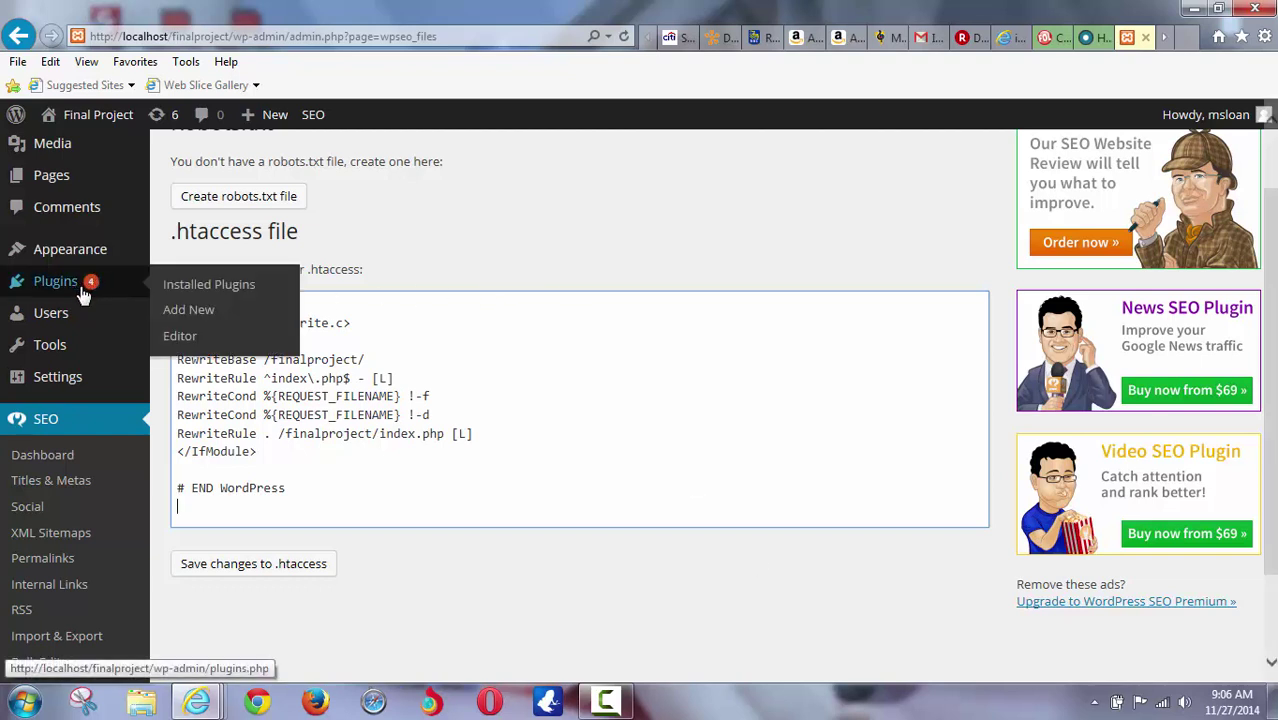
pyautogui.click(222, 296)
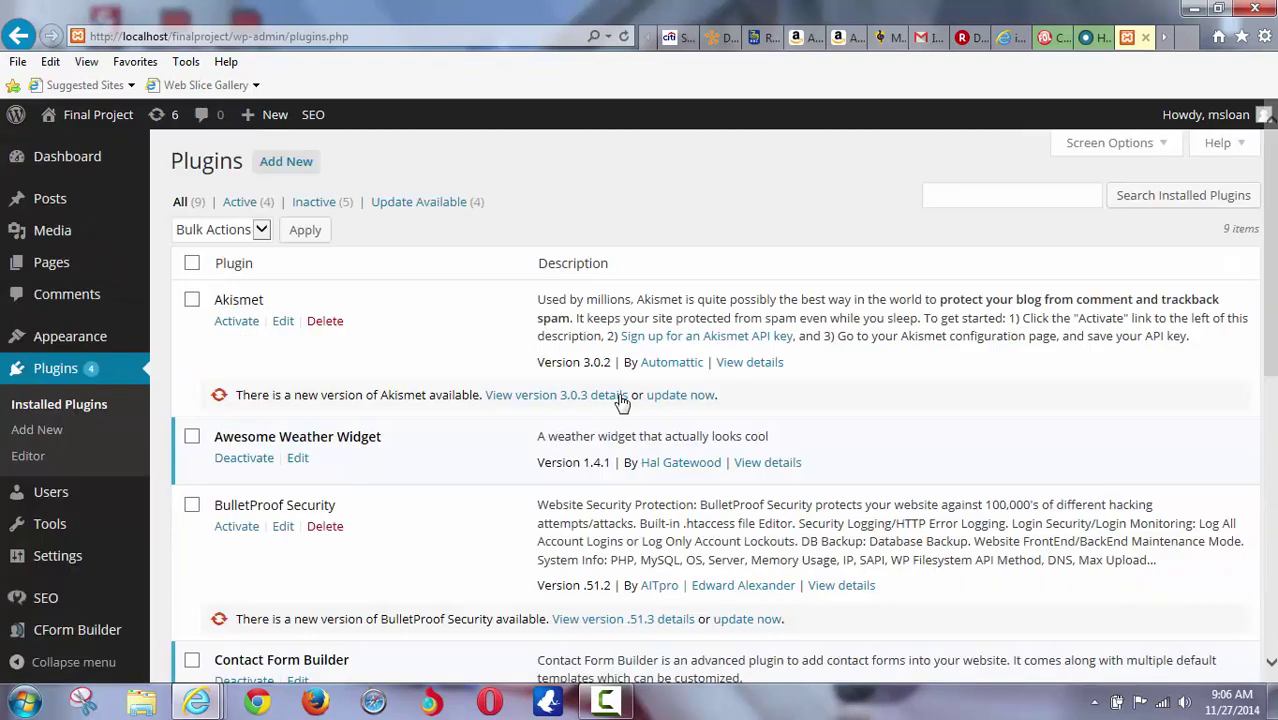
pyautogui.scroll(-3, 250, 400)
pyautogui.scroll(-5, 415, 425)
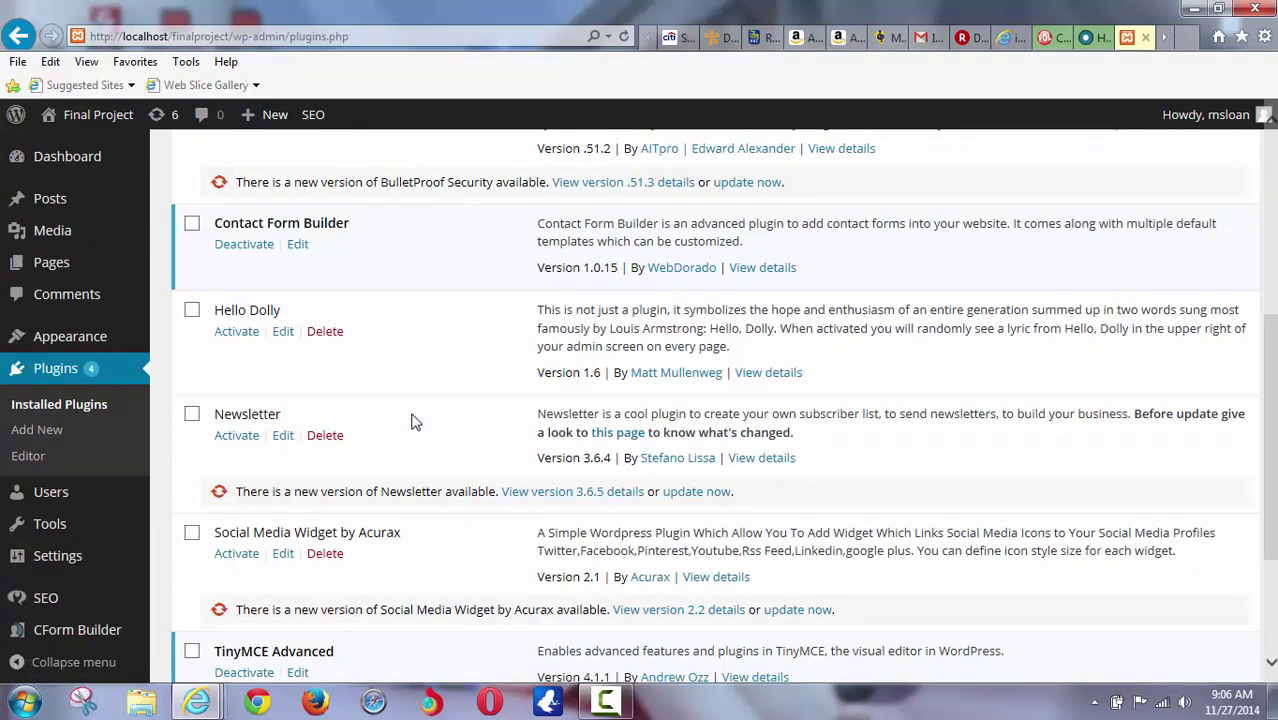
pyautogui.scroll(8, 425, 430)
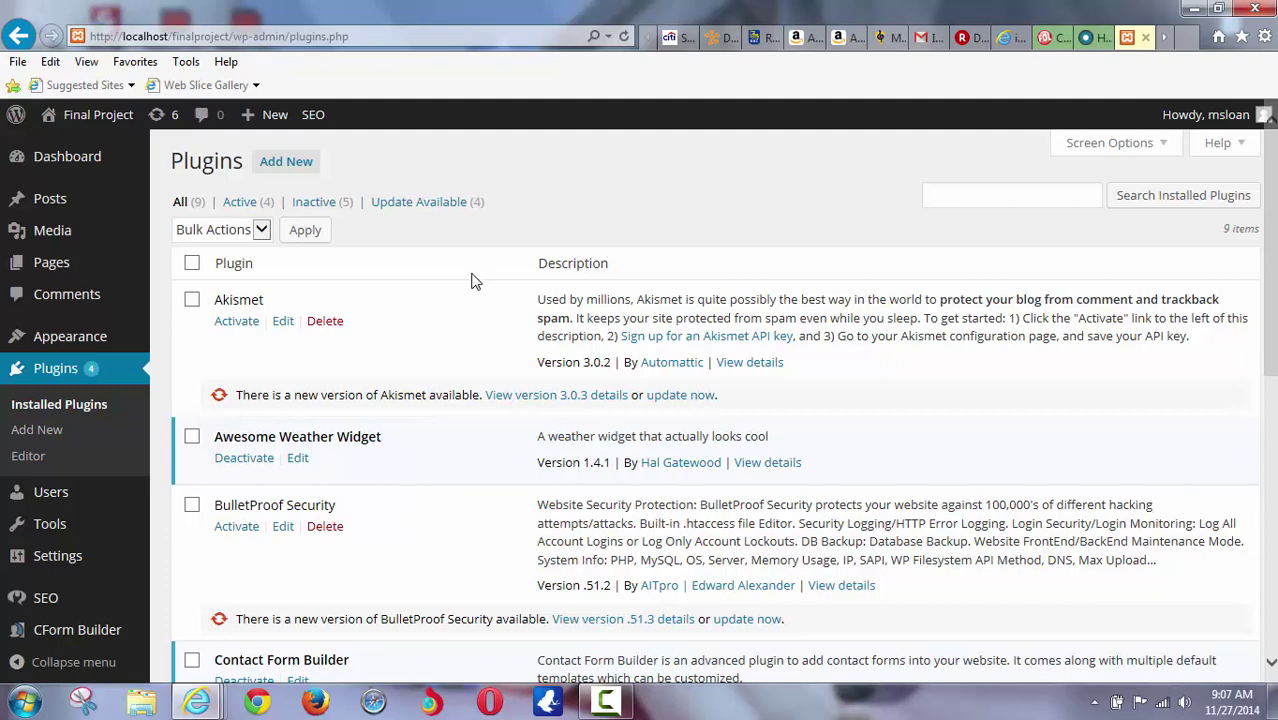
pyautogui.scroll(-1, 455, 300)
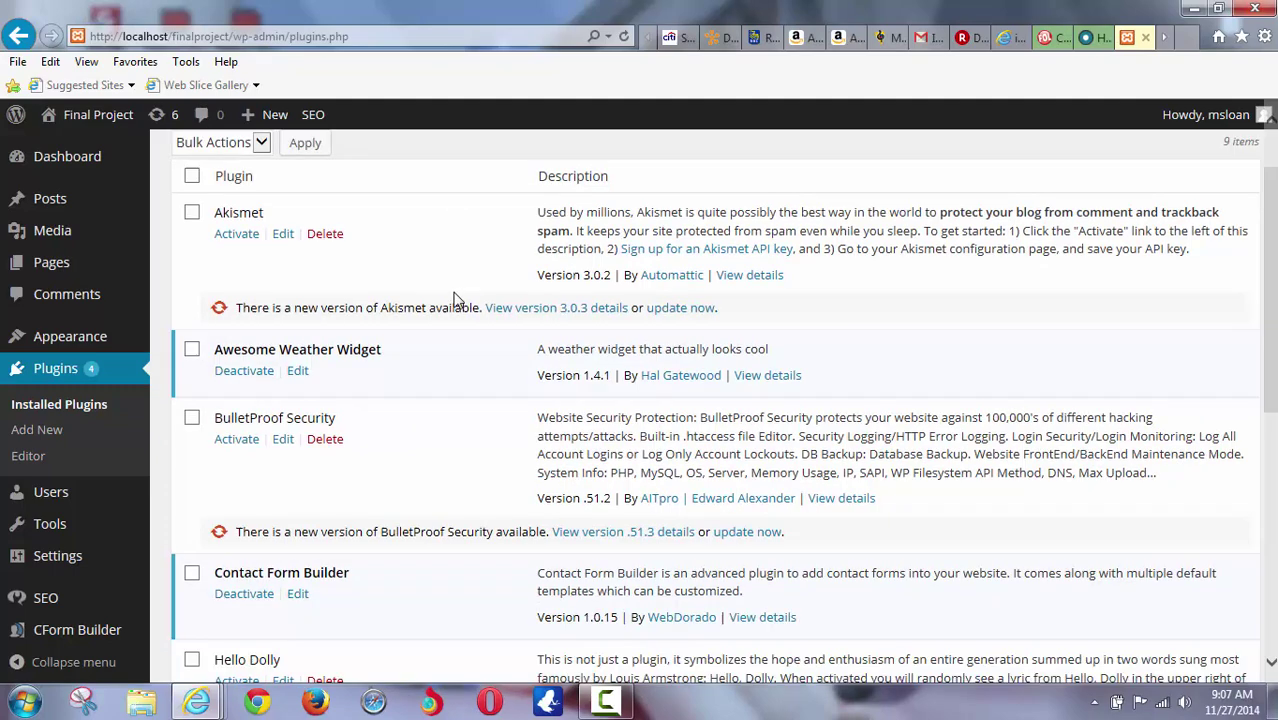
pyautogui.scroll(-6, 455, 300)
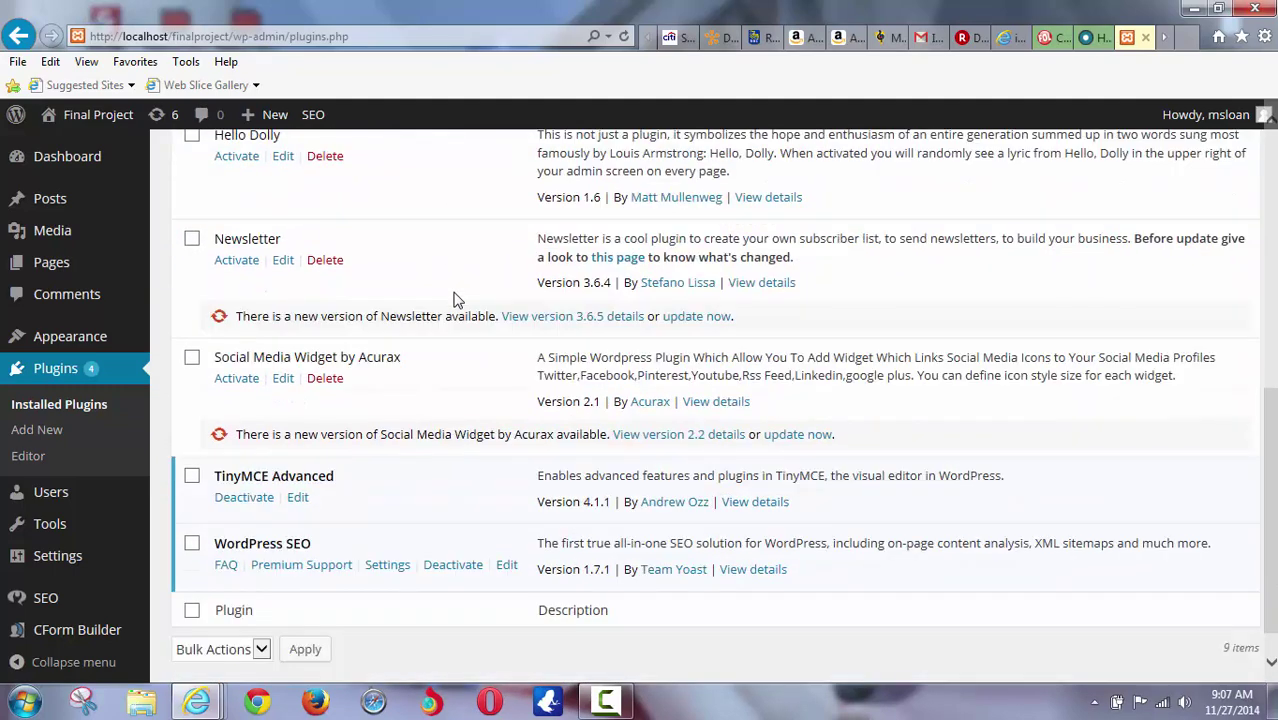
pyautogui.scroll(-1, 455, 300)
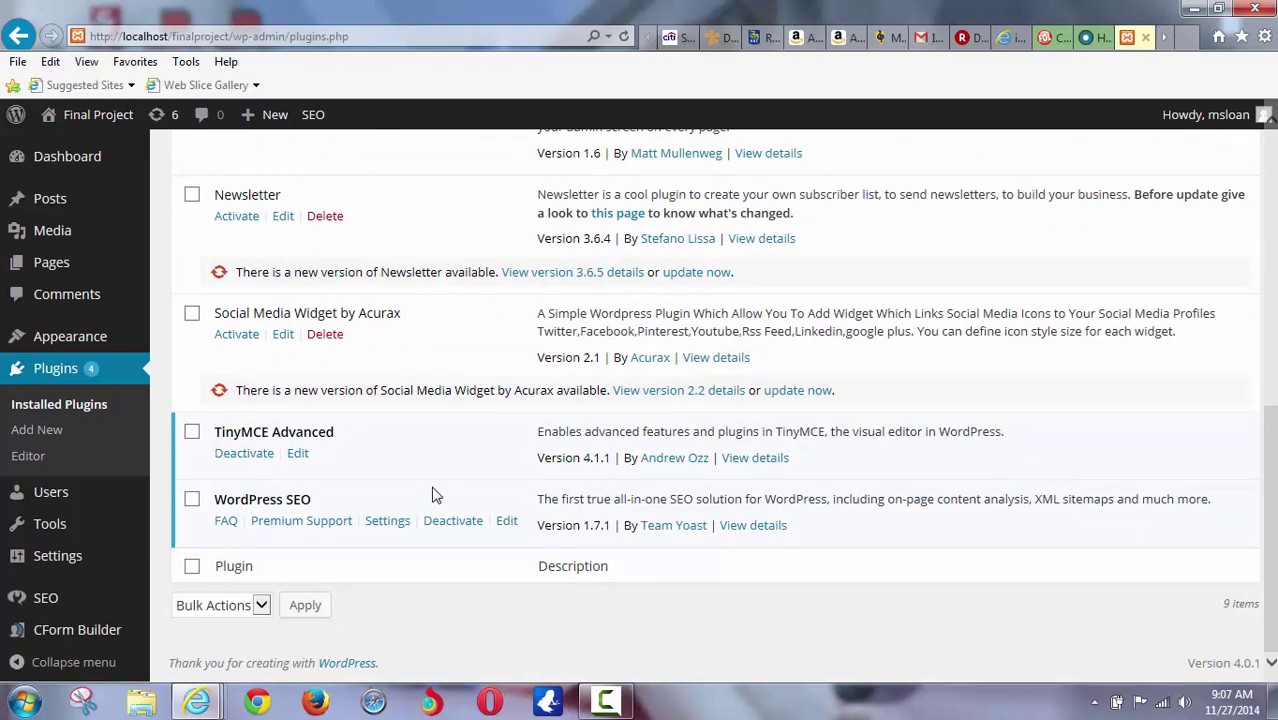
# Step: Search the available WordPress plugins to add for "Google Analytics"
pyautogui.click(37, 429)
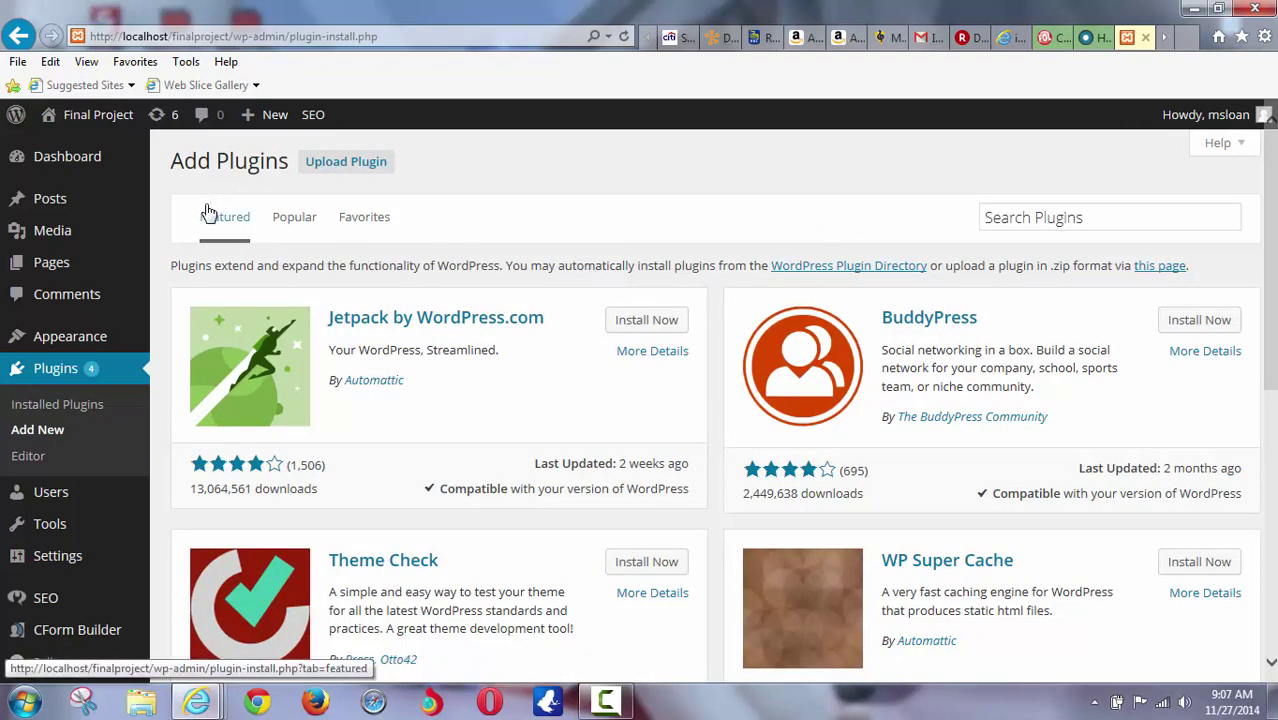
pyautogui.click(1100, 224)
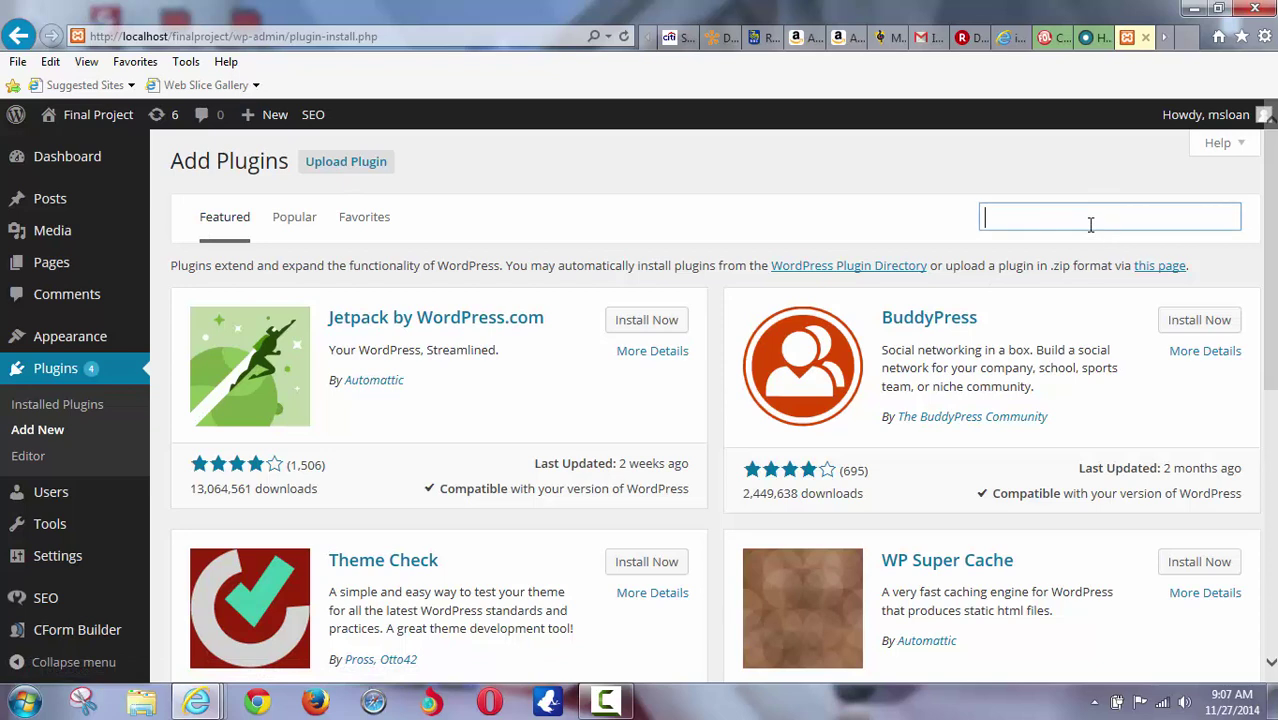
pyautogui.write('Google Anal')
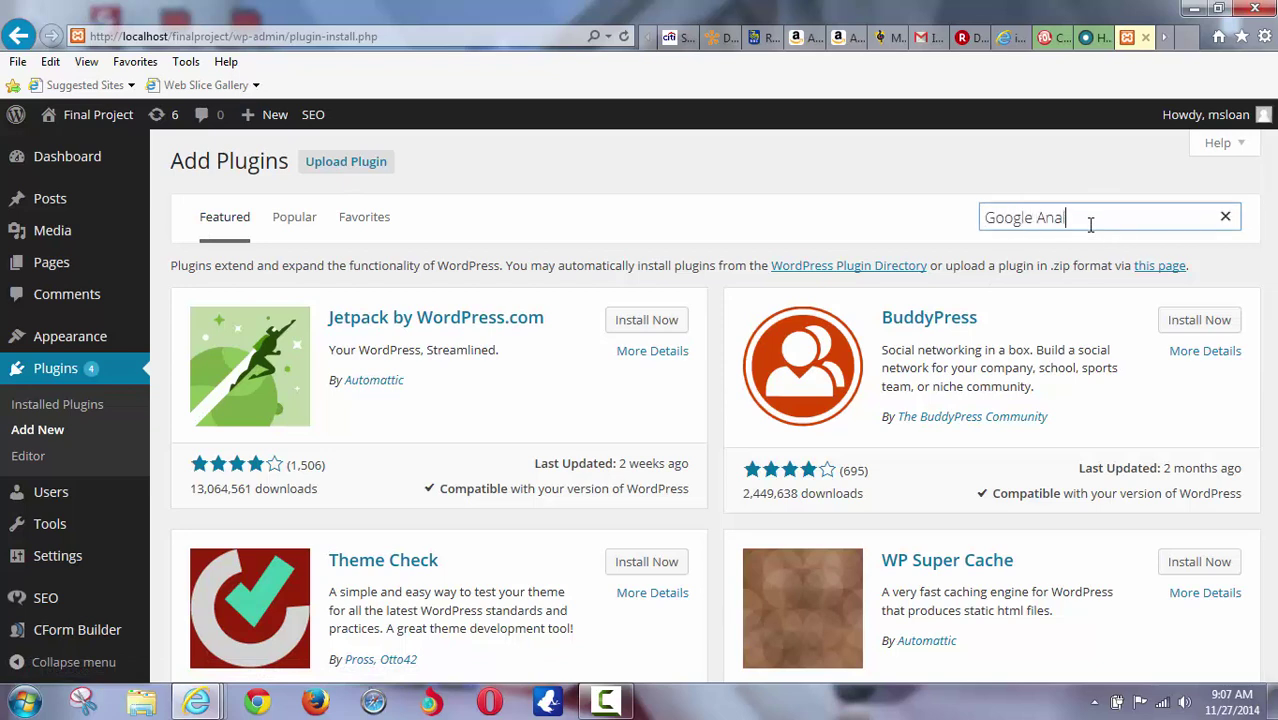
pyautogui.write('ytics')
pyautogui.press('Return')
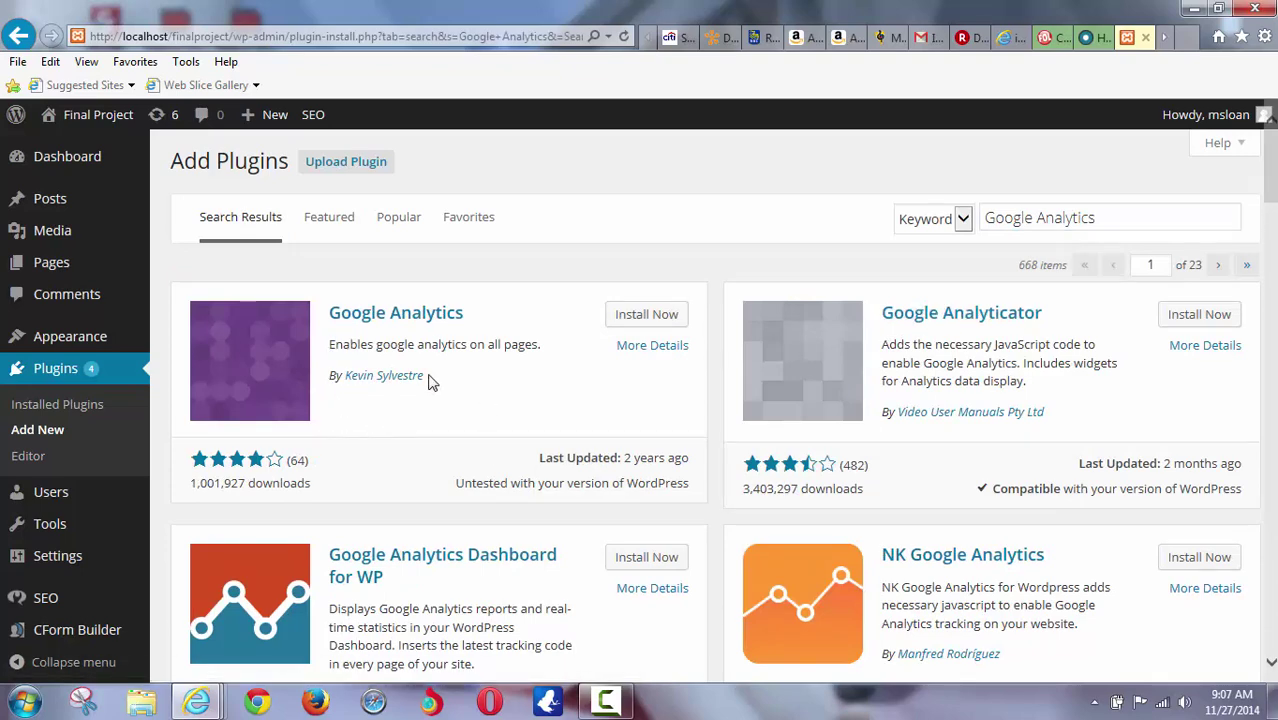
# Step: Compare the Google Analytics plugins in the search results and check the details of Google Analytics Dashboard for WP
pyautogui.scroll(-2, 365, 372)
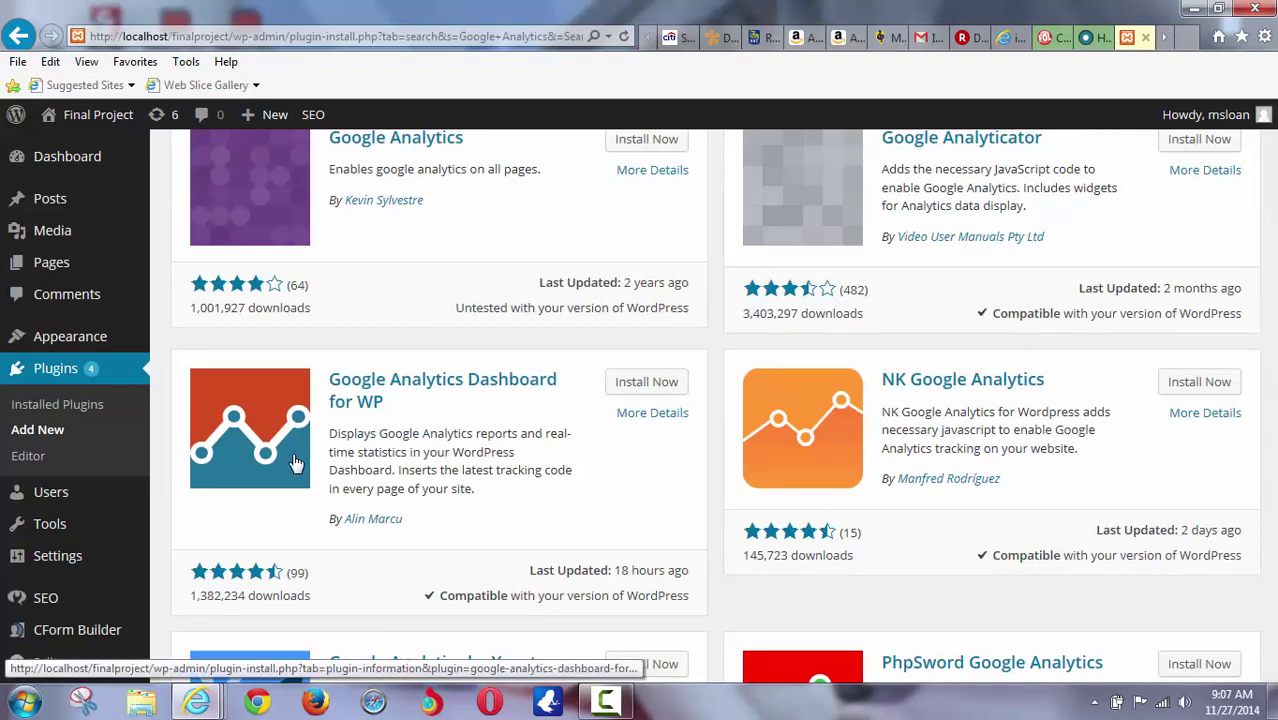
pyautogui.scroll(-2, 295, 462)
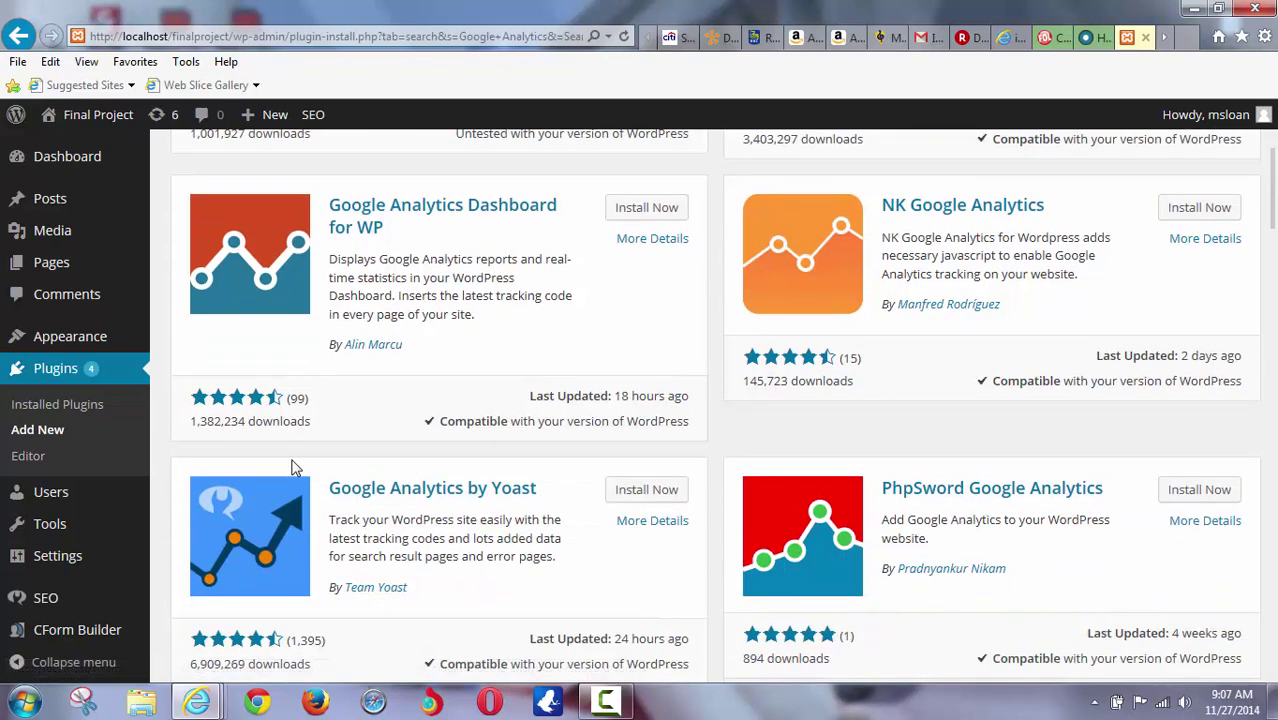
pyautogui.scroll(3, 308, 459)
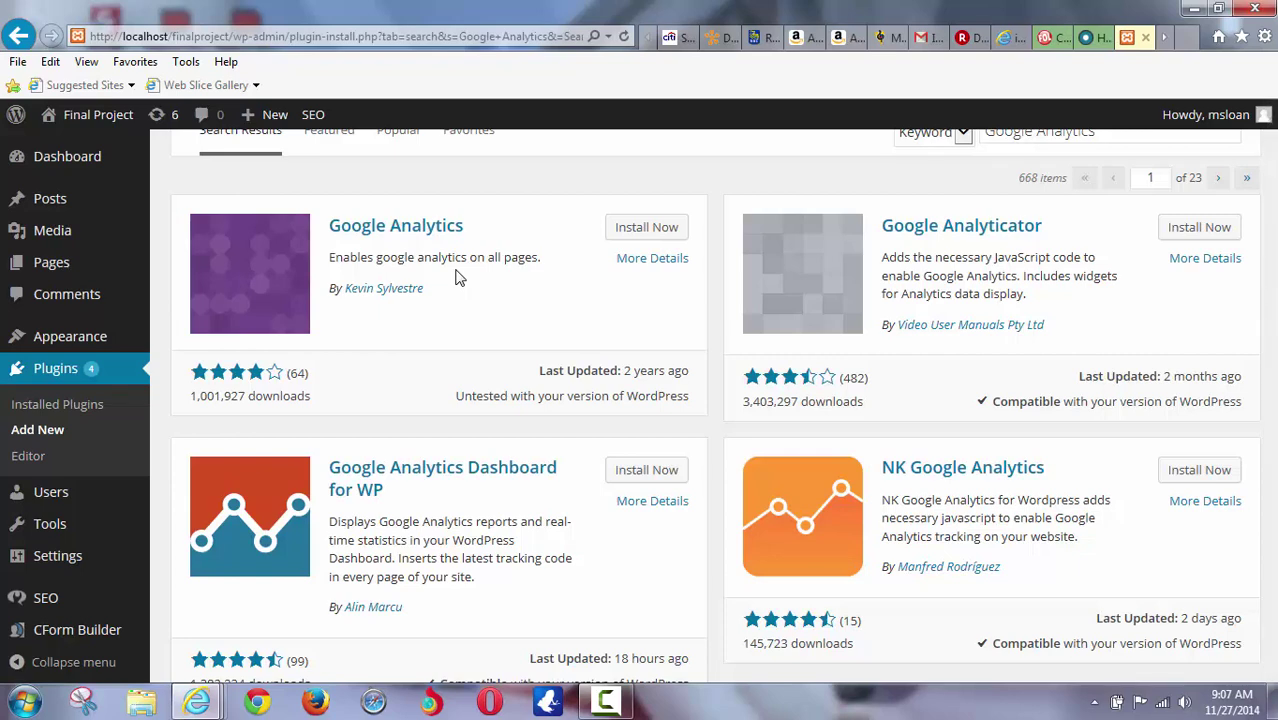
pyautogui.scroll(-2, 456, 278)
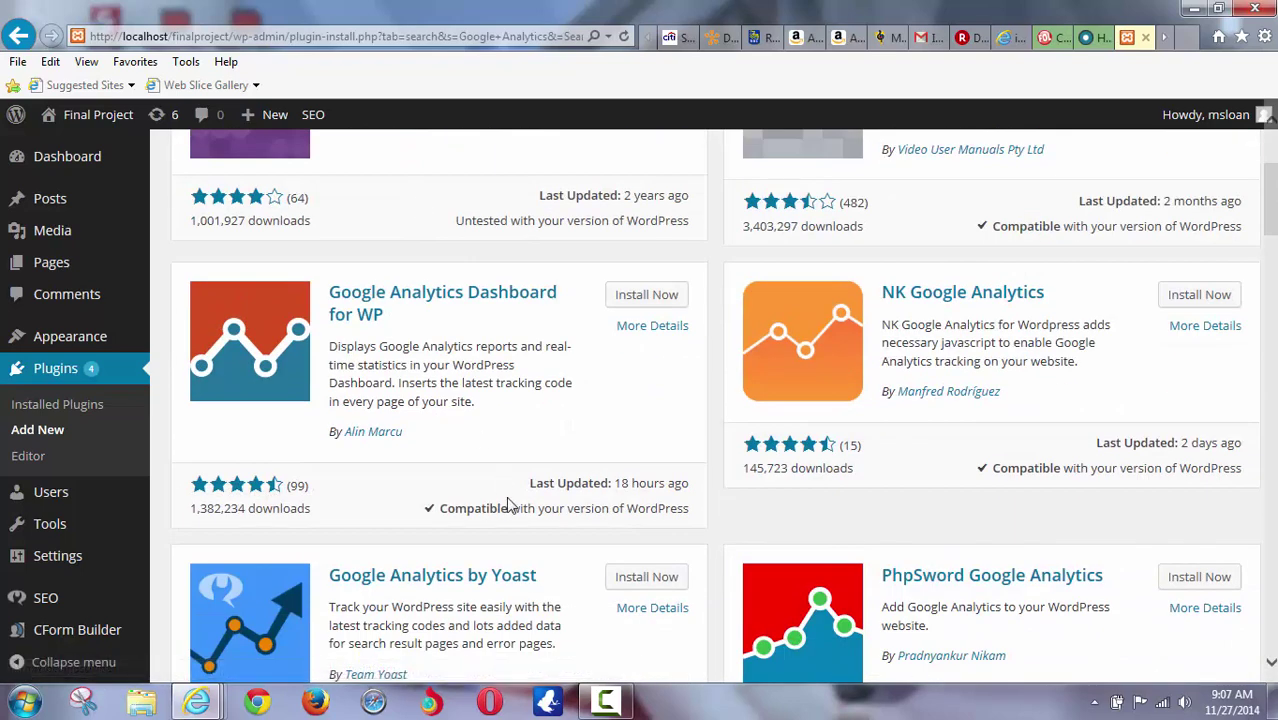
pyautogui.click(360, 306)
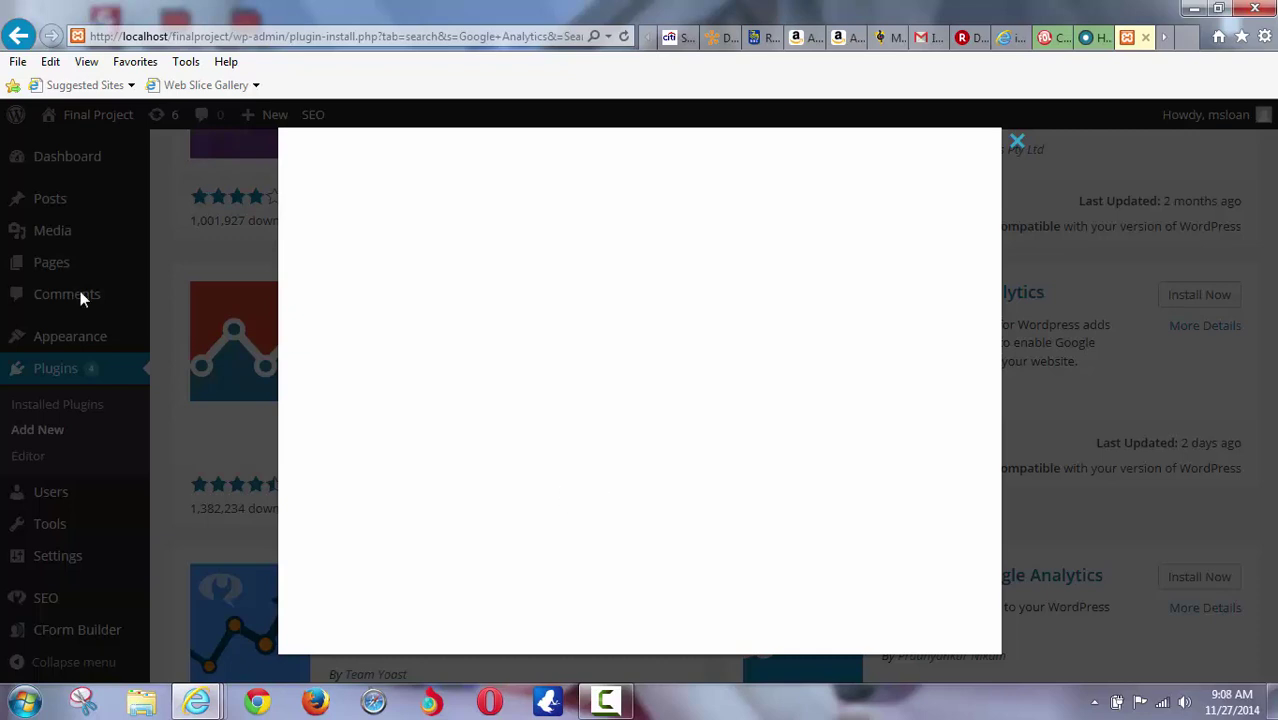
pyautogui.click(1017, 144)
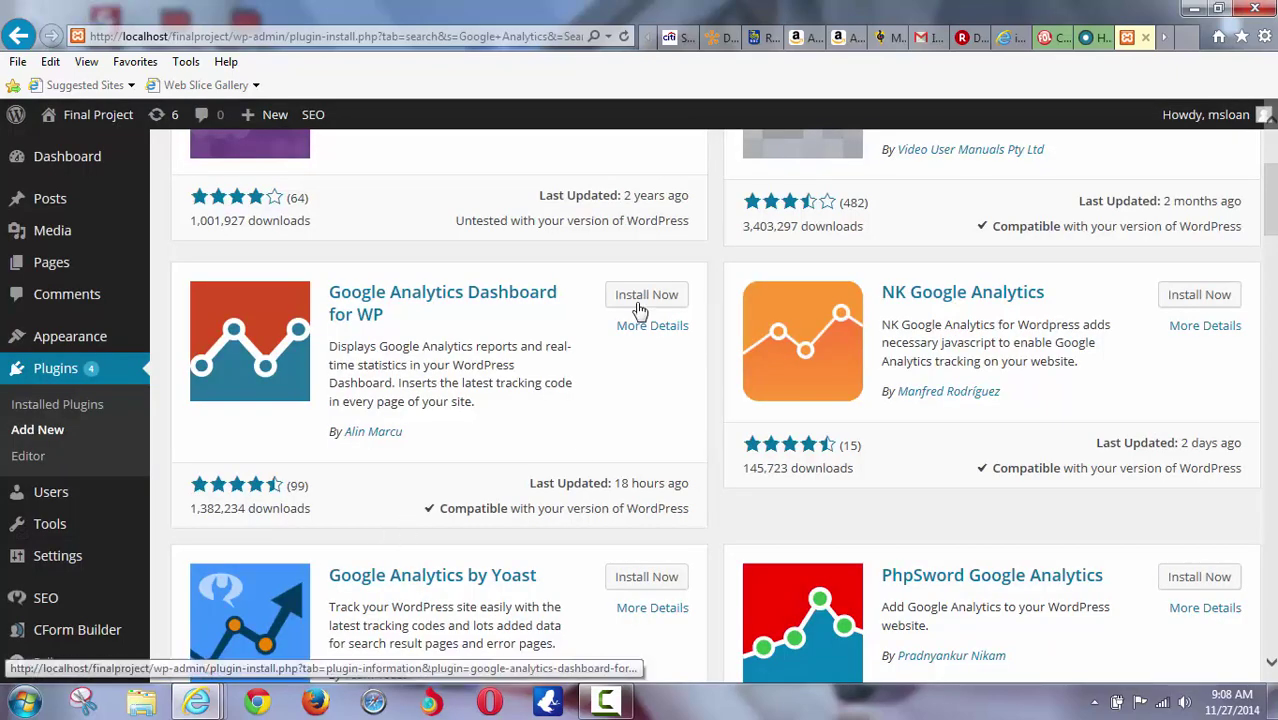
# Step: Install the Google Analytics Dashboard for WP plugin and activate it
pyautogui.click(640, 300)
pyautogui.click(655, 418)
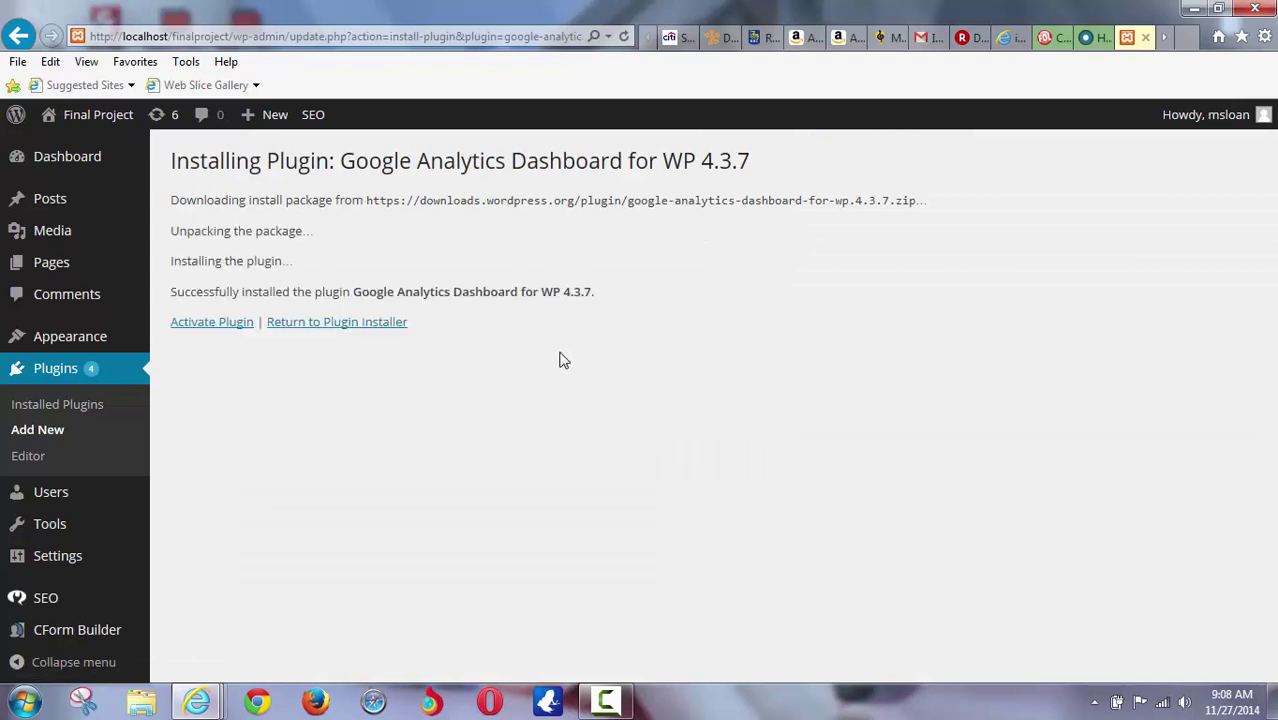
pyautogui.click(205, 336)
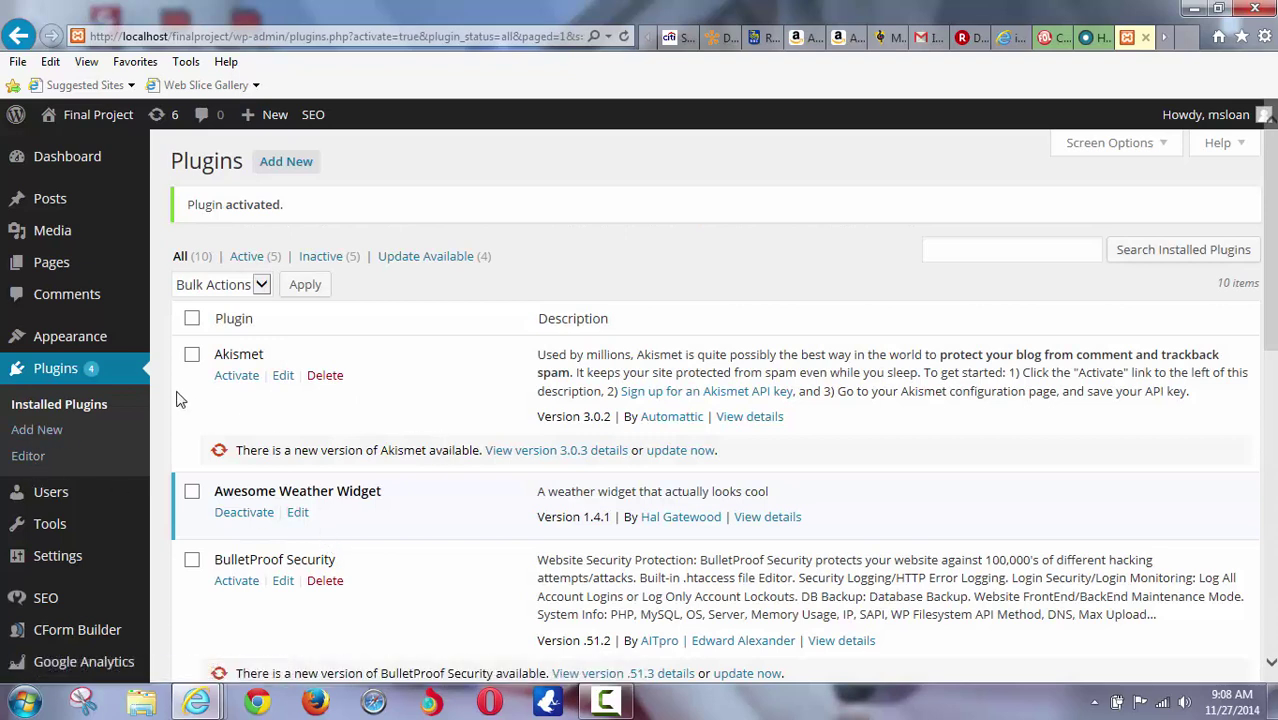
# Step: Search for "Google Analytics" among the plugins to add again and review the plugins offered
pyautogui.click(45, 431)
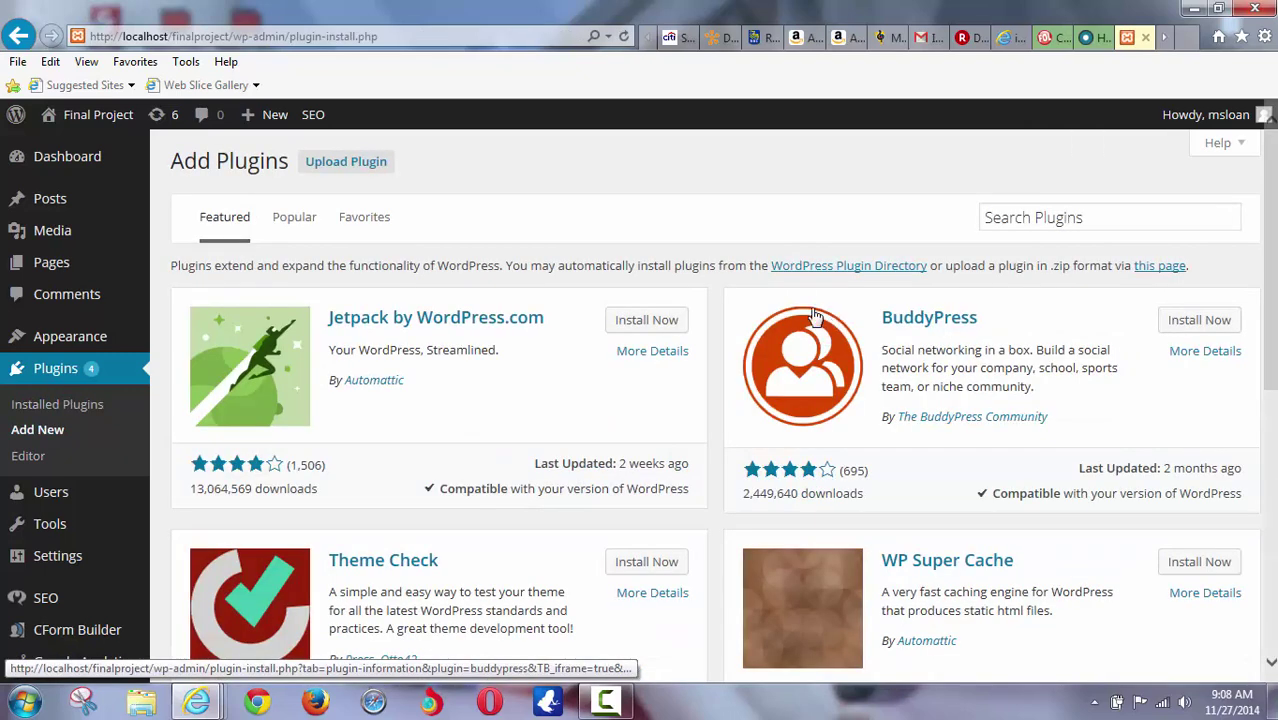
pyautogui.scroll(-2, 499, 551)
pyautogui.scroll(2, 1008, 238)
pyautogui.click(1010, 218)
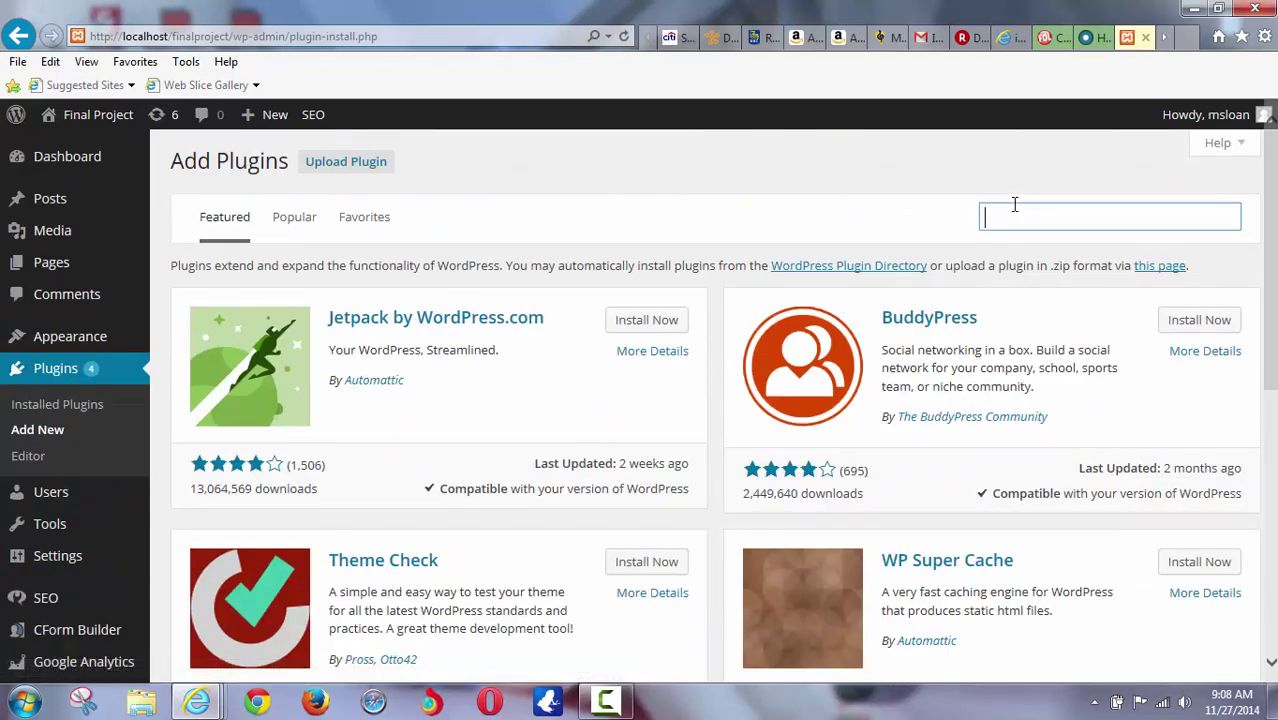
pyautogui.write('Google Analytics')
pyautogui.press('Return')
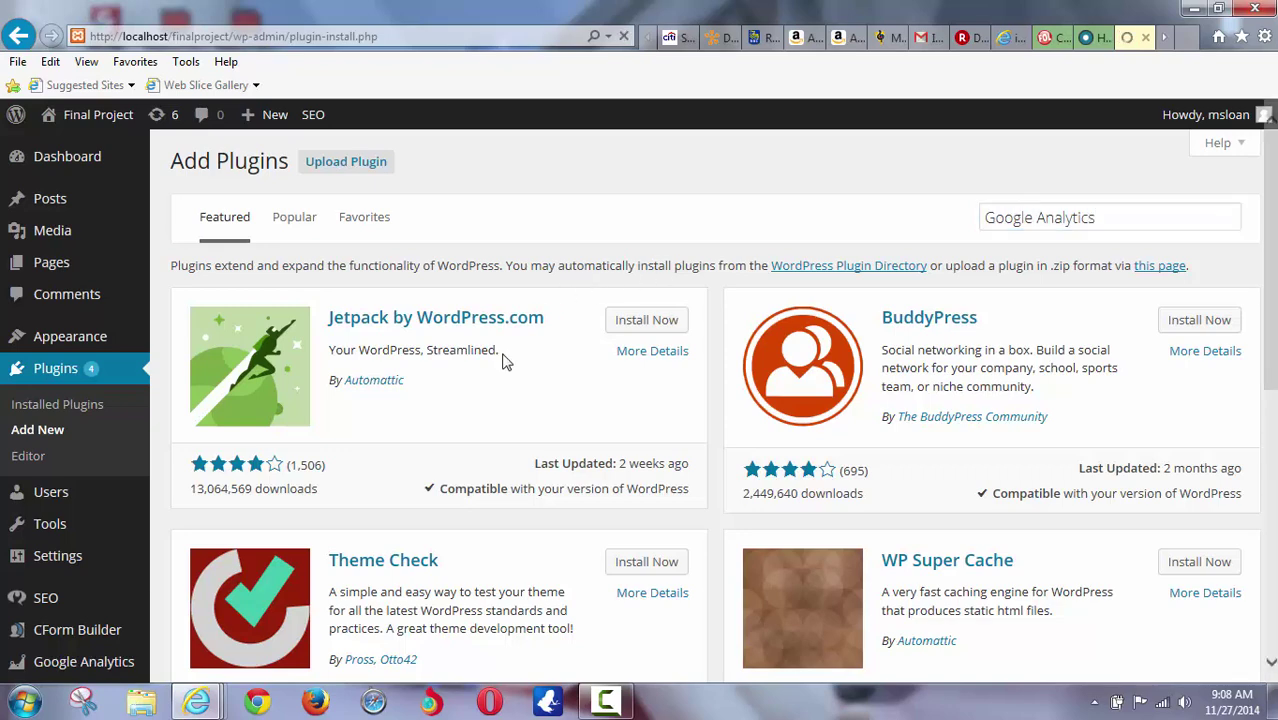
pyautogui.scroll(-2, 509, 413)
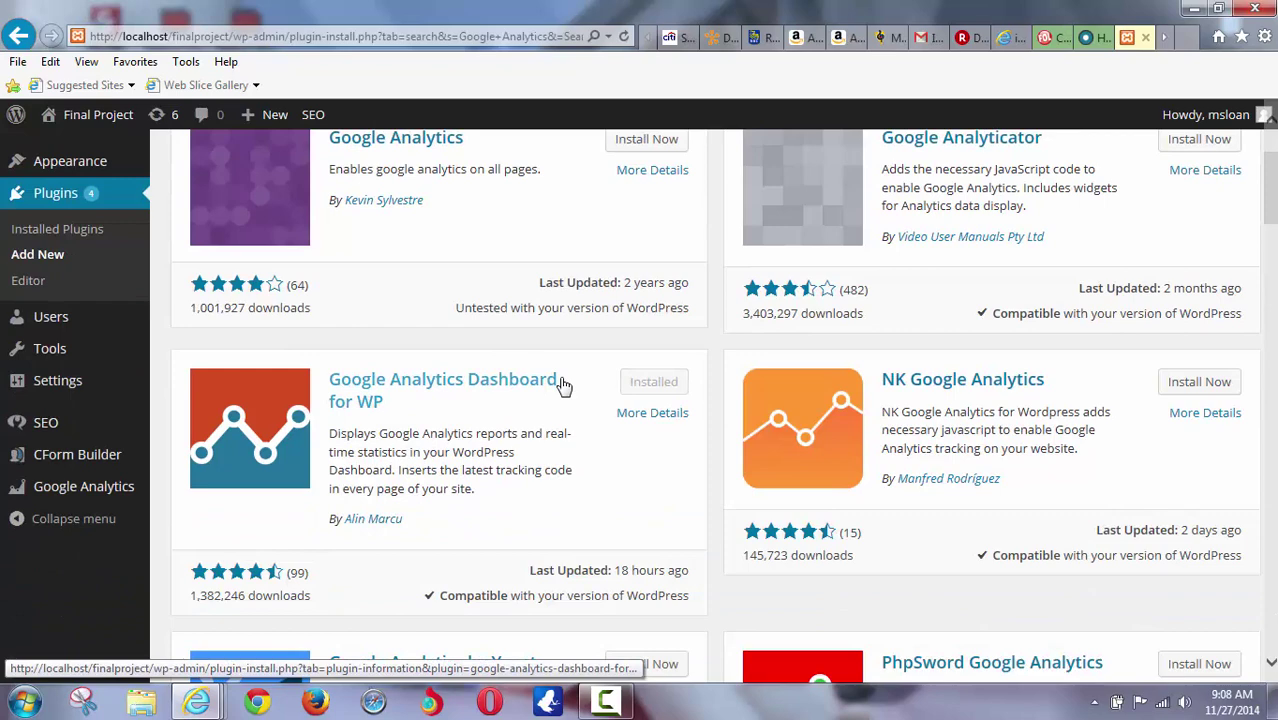
pyautogui.scroll(-1, 562, 384)
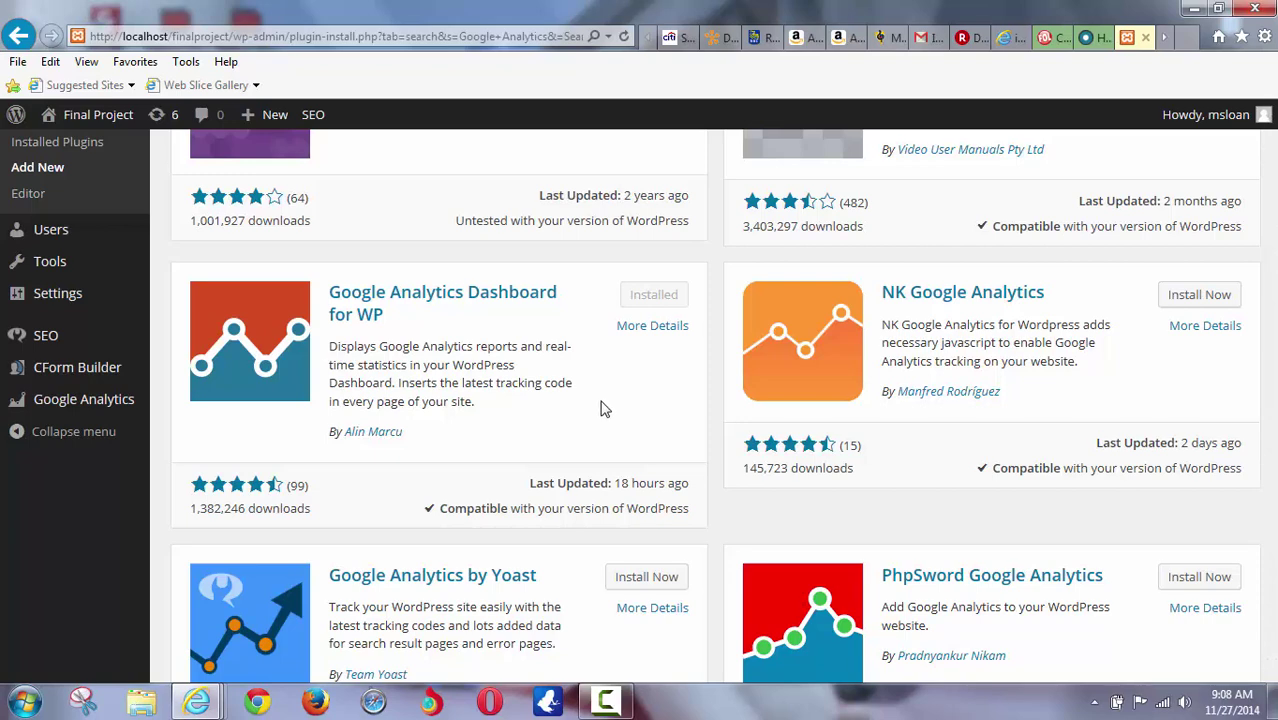
pyautogui.scroll(2, 543, 420)
pyautogui.scroll(1, 546, 414)
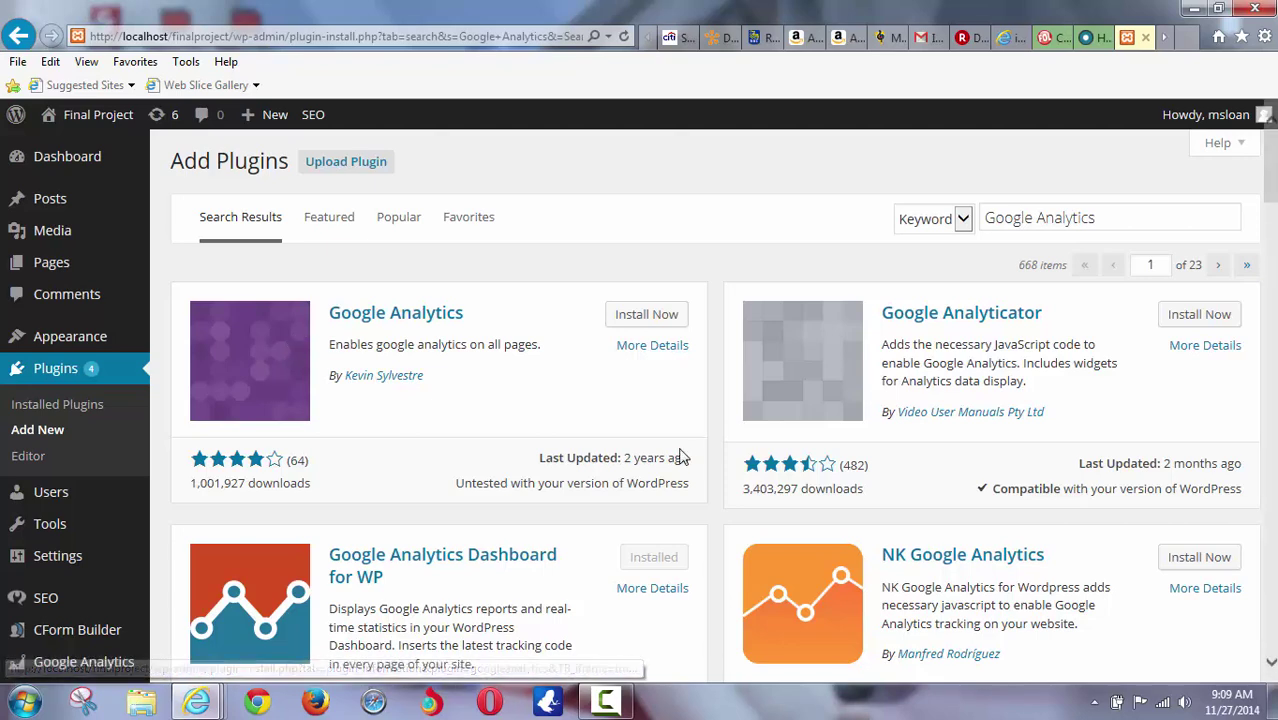
pyautogui.scroll(-1, 676, 451)
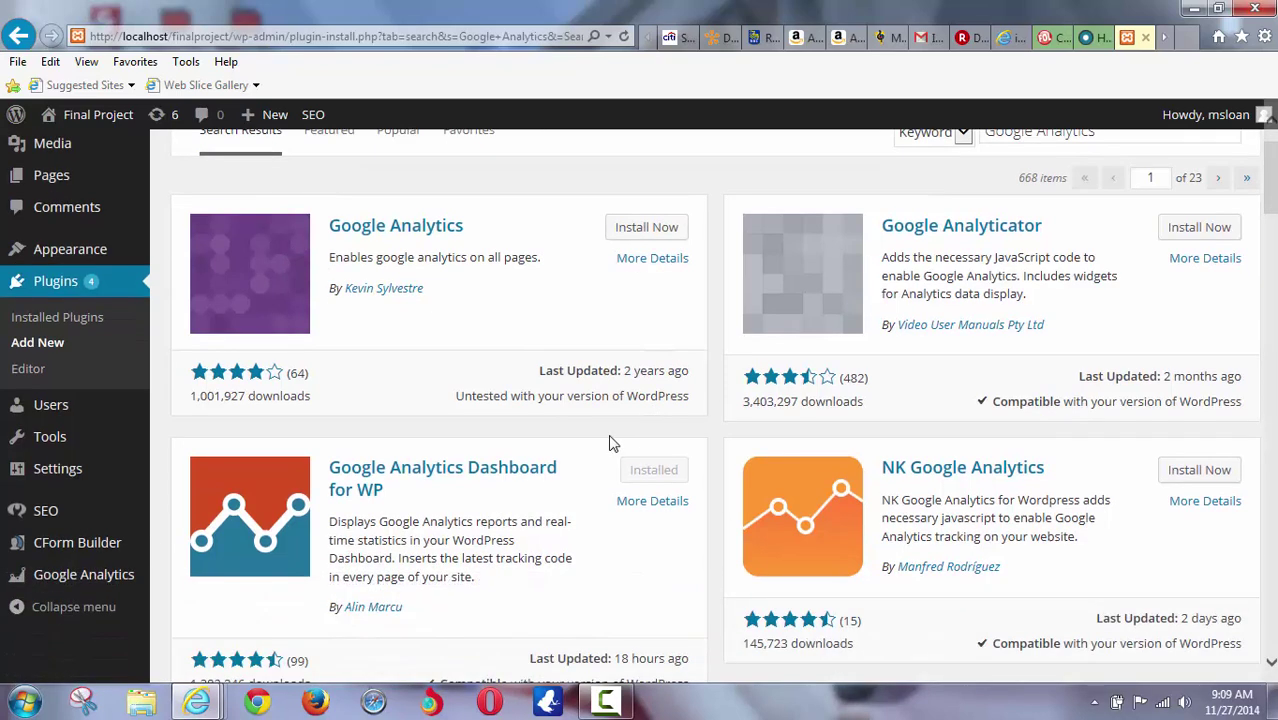
# Step: Find Google Analytics Dashboard for WP among the installed plugins and open its settings
pyautogui.click(55, 318)
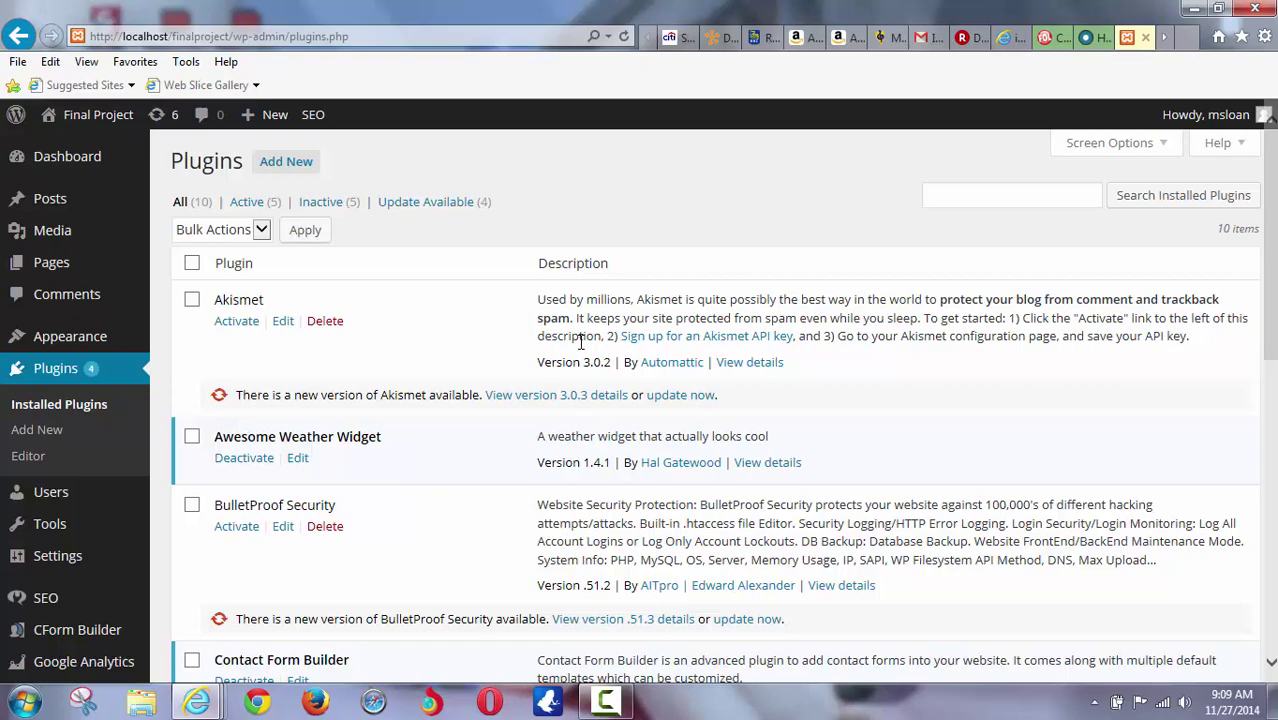
pyautogui.scroll(-3, 579, 340)
pyautogui.scroll(-5, 578, 350)
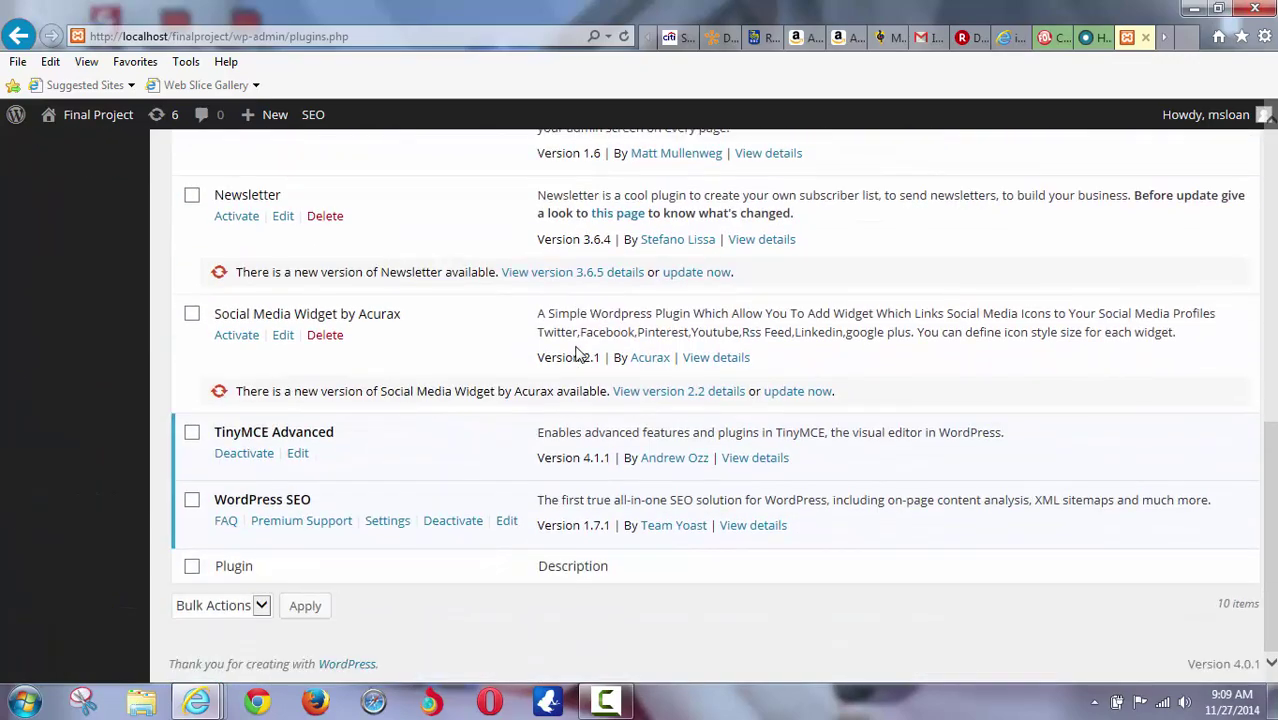
pyautogui.scroll(5, 571, 354)
pyautogui.scroll(3, 490, 458)
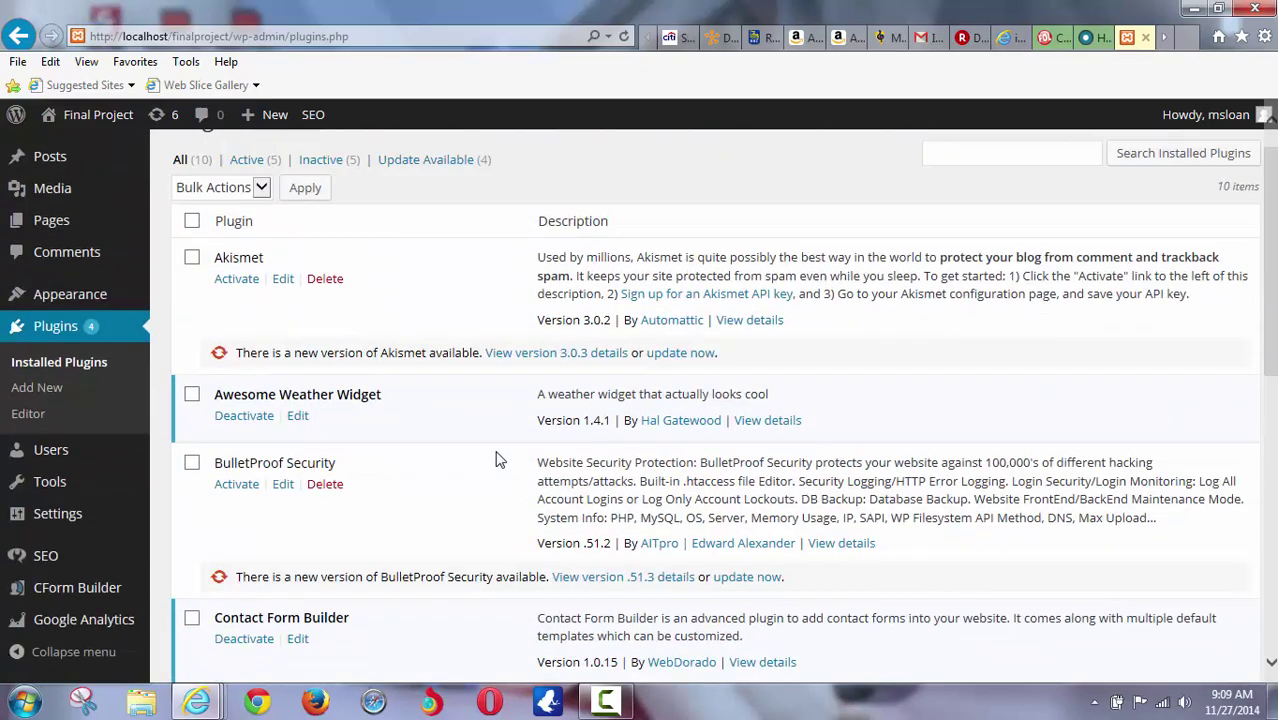
pyautogui.scroll(1, 490, 458)
pyautogui.scroll(-3, 490, 456)
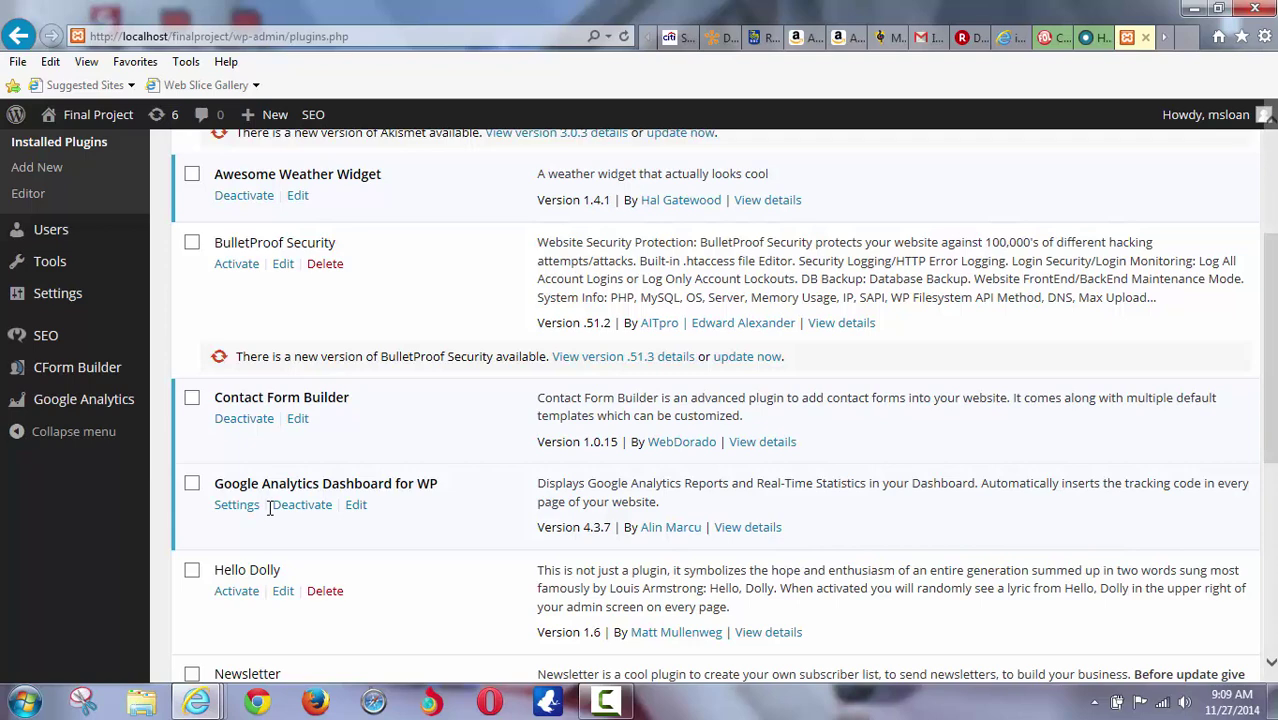
pyautogui.click(237, 505)
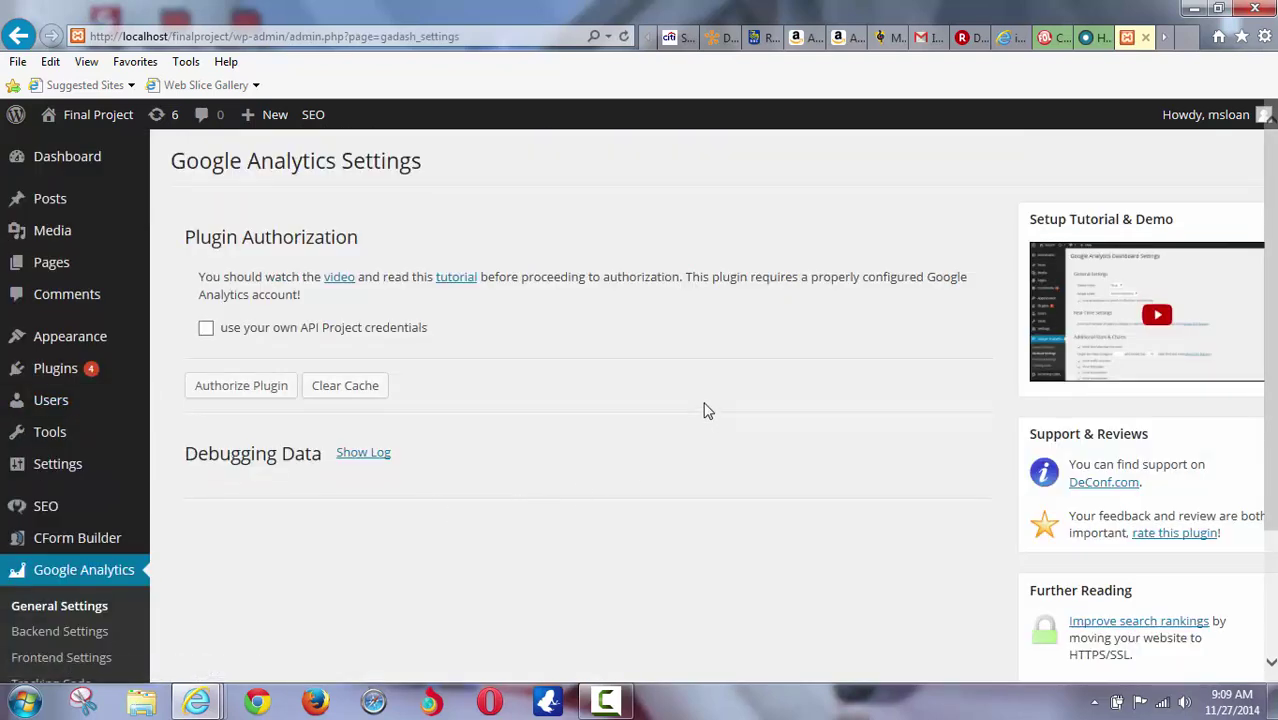
# Step: Start the plugin authorization from the Google Analytics general settings
pyautogui.scroll(-1, 705, 410)
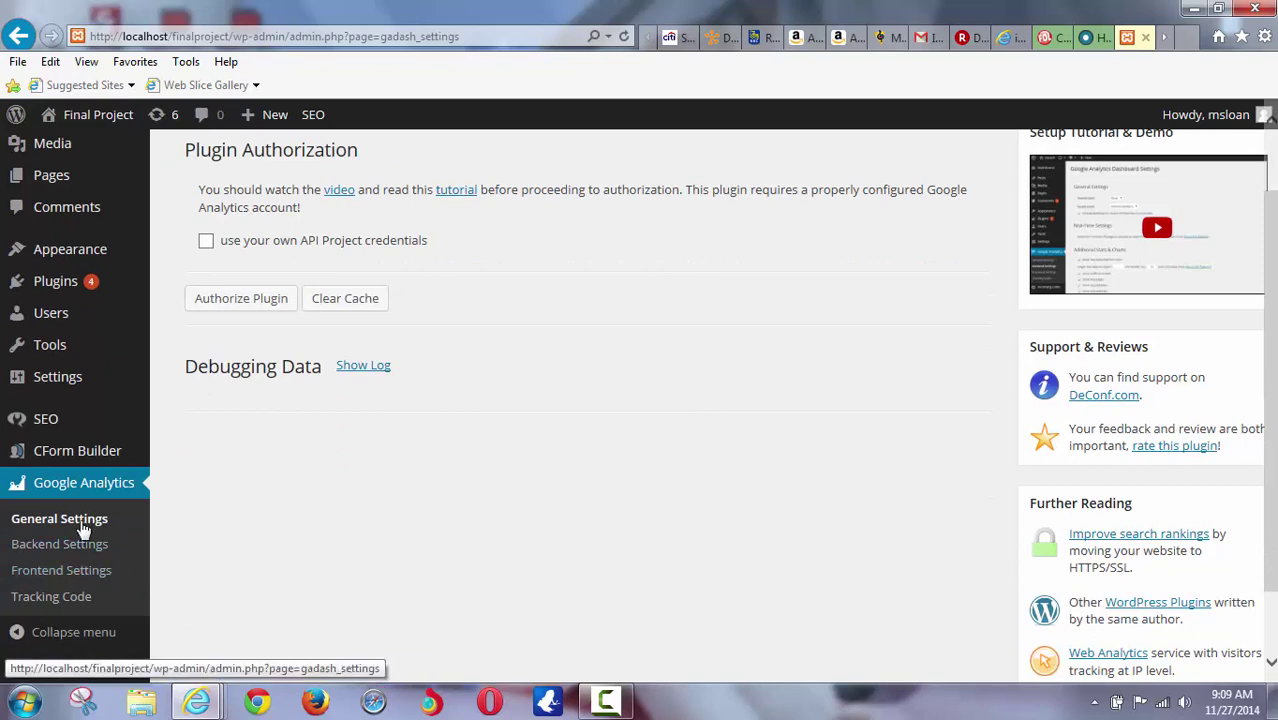
pyautogui.scroll(1, 518, 546)
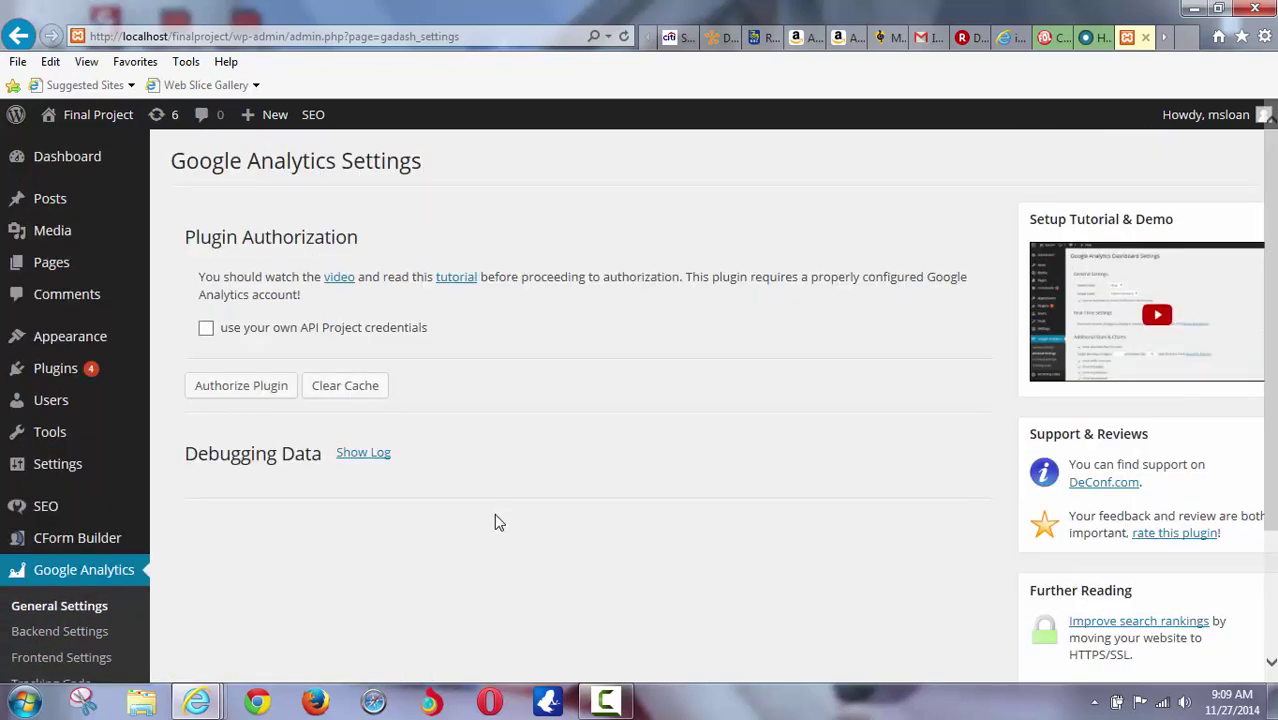
pyautogui.click(223, 384)
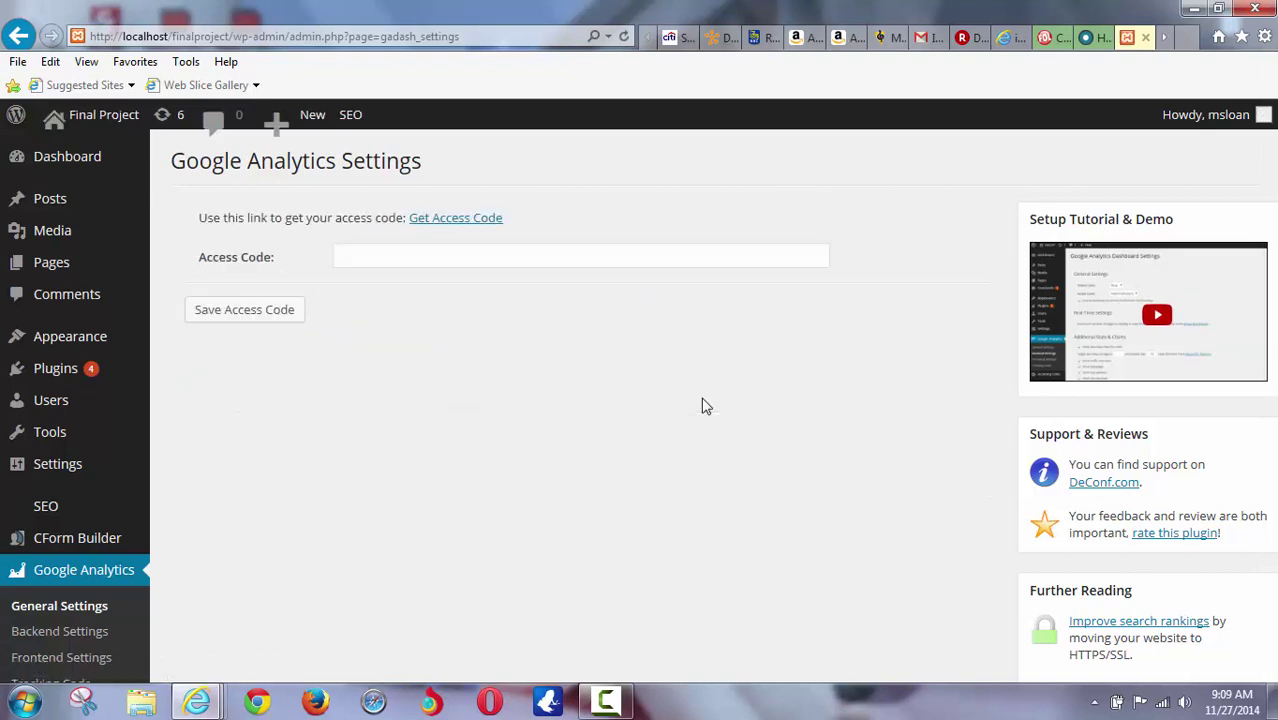
pyautogui.click(386, 254)
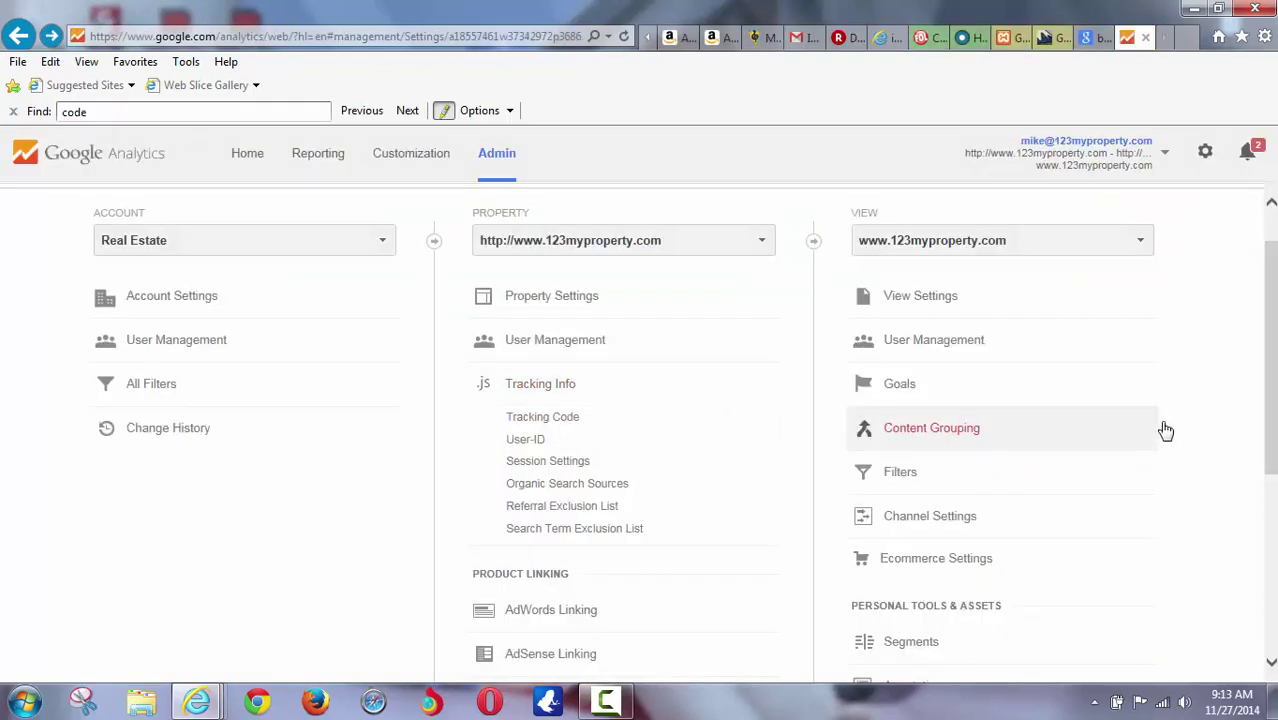
pyautogui.scroll(1, 1234, 400)
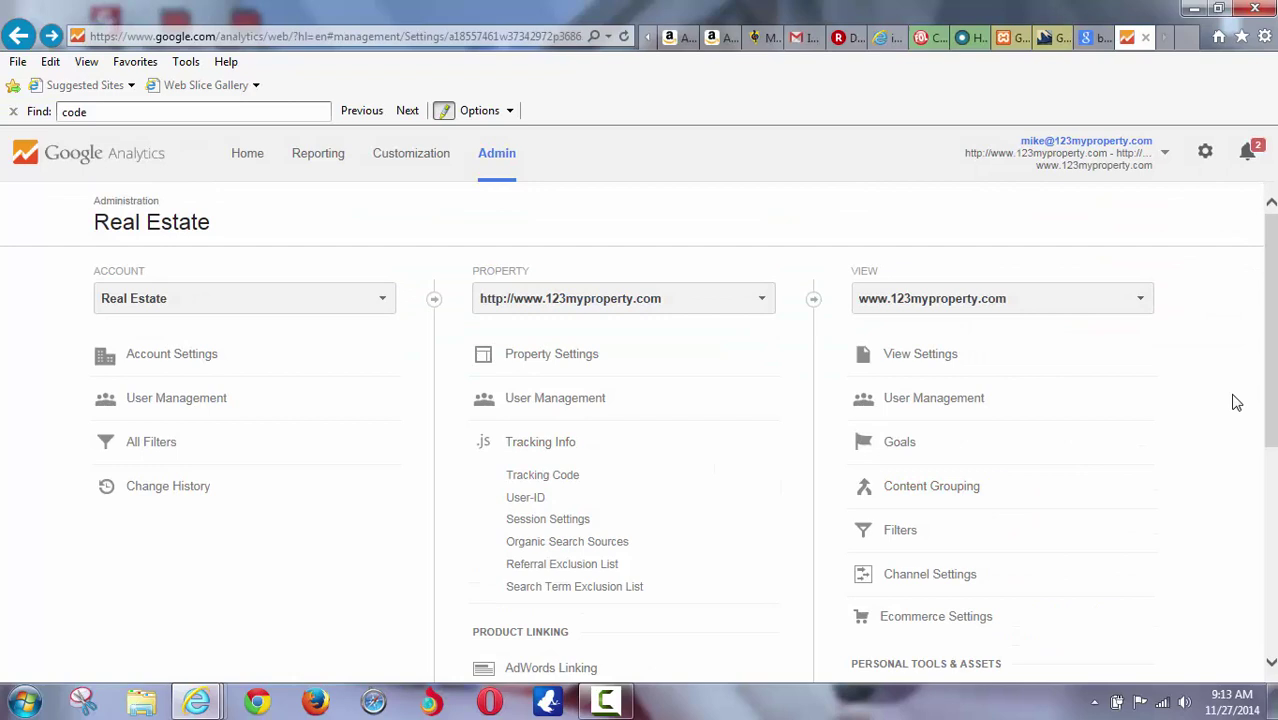
pyautogui.scroll(-3, 1237, 403)
pyautogui.scroll(3, 1230, 411)
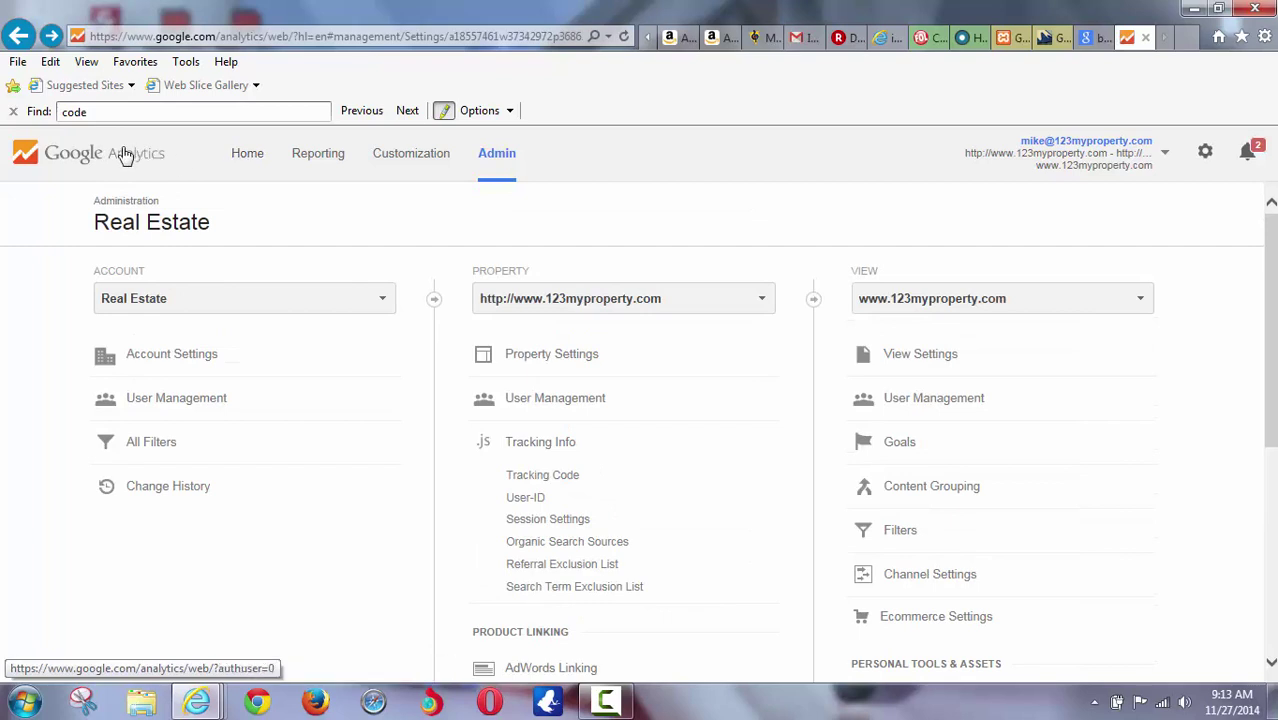
pyautogui.click(252, 154)
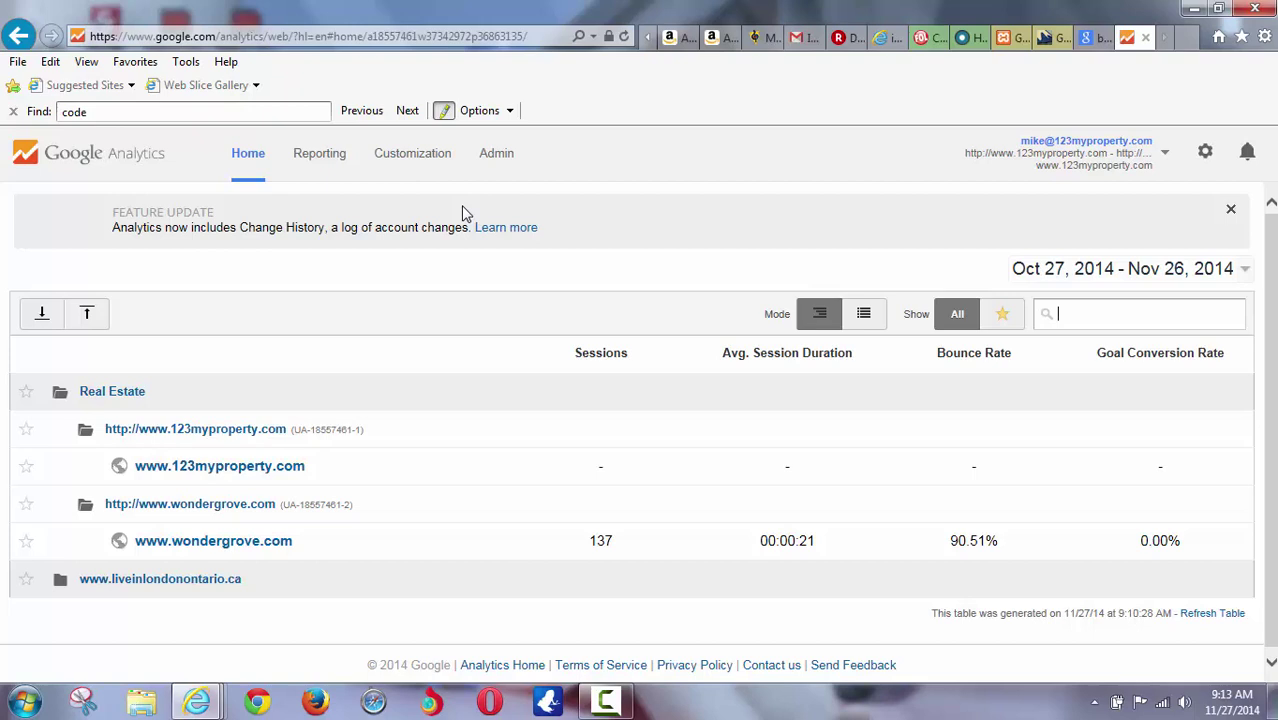
pyautogui.scroll(-1, 458, 260)
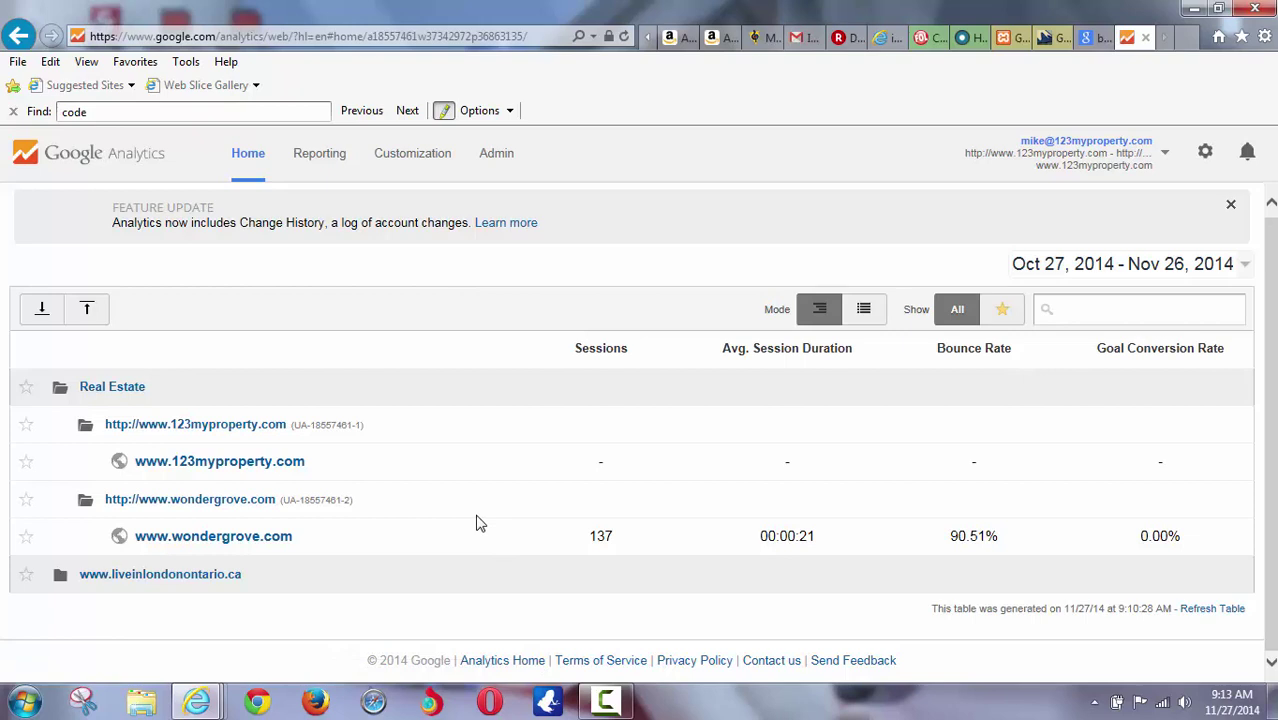
pyautogui.click(244, 460)
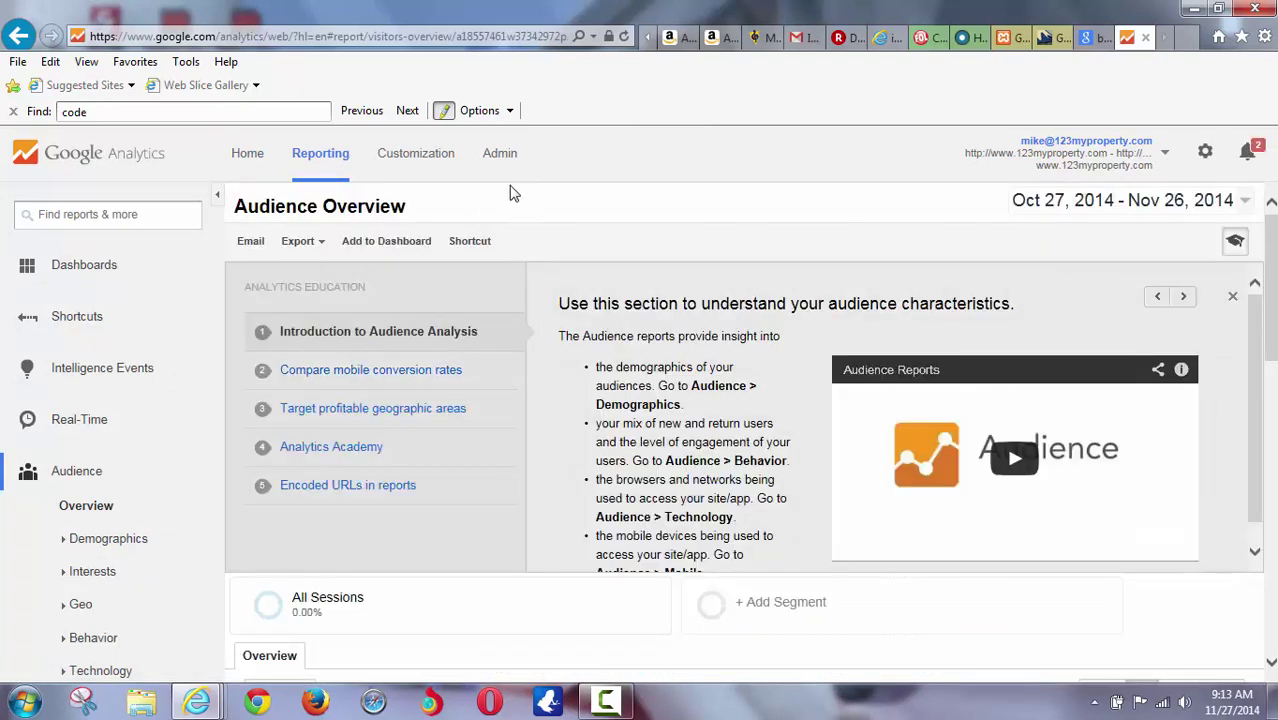
# Step: Open the tracking code page of the 123myproperty.com property and copy the whole tracking script
pyautogui.click(500, 154)
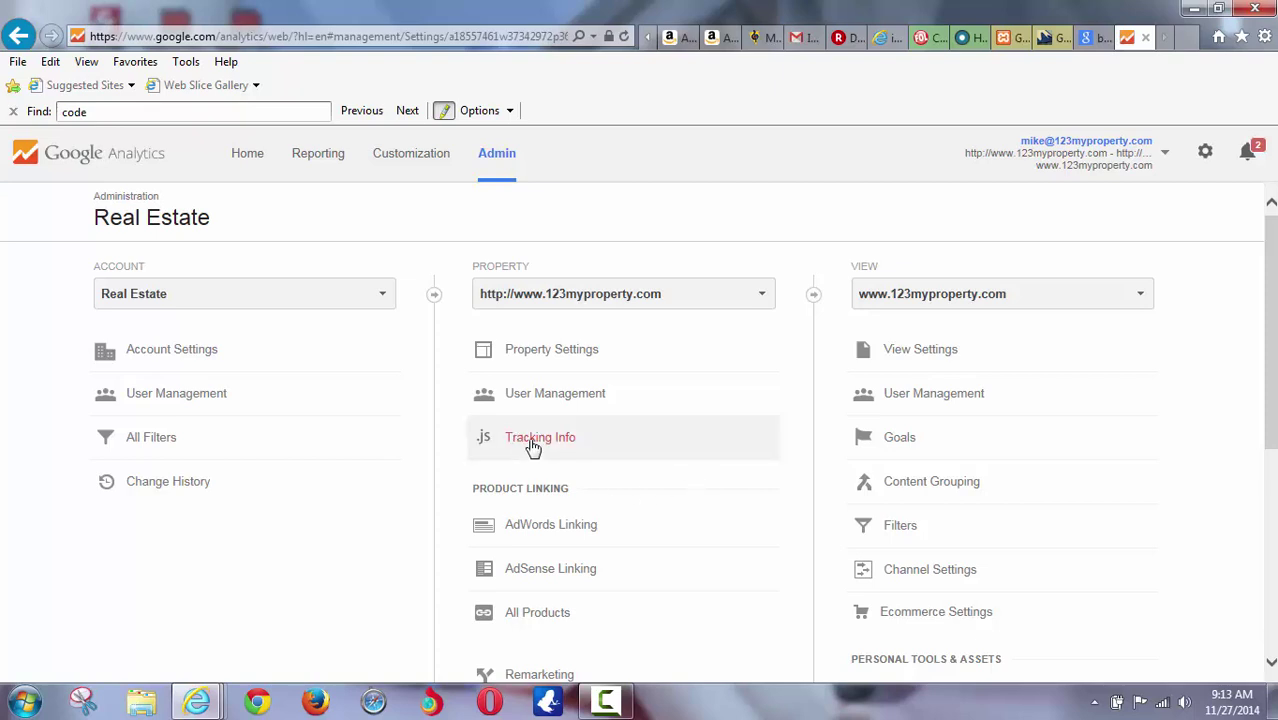
pyautogui.click(531, 446)
pyautogui.click(548, 471)
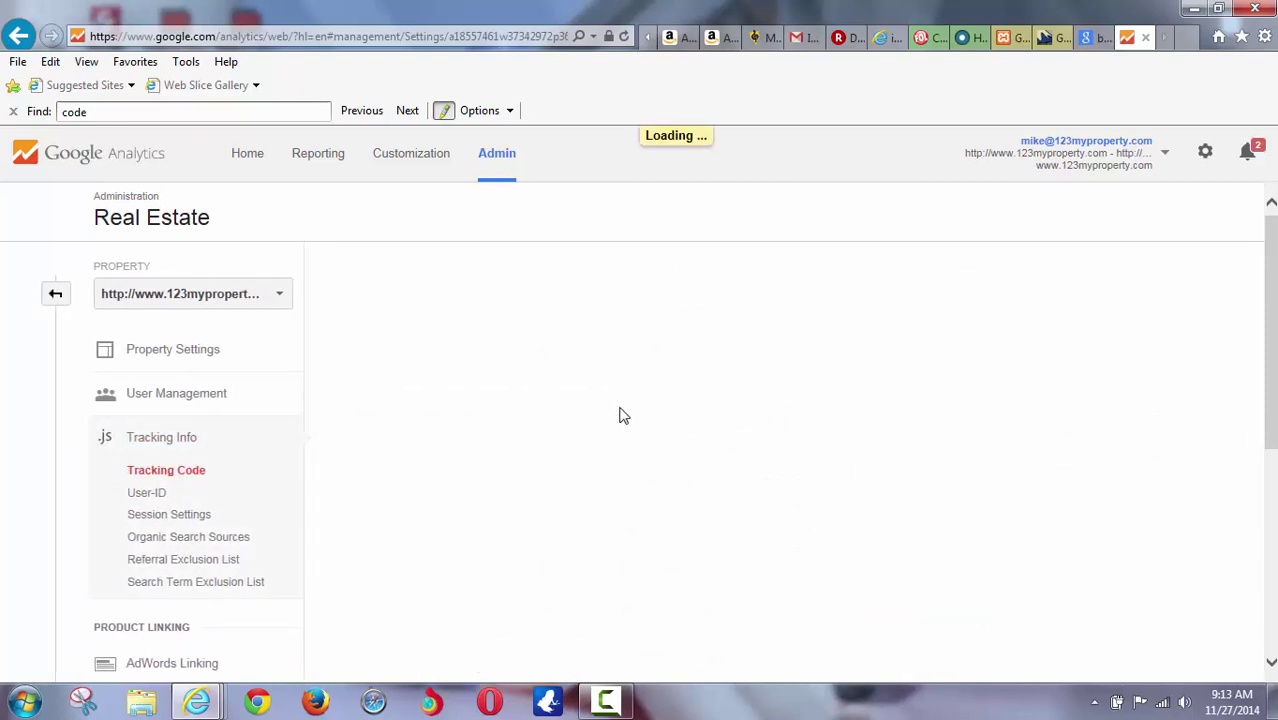
pyautogui.scroll(-3, 655, 410)
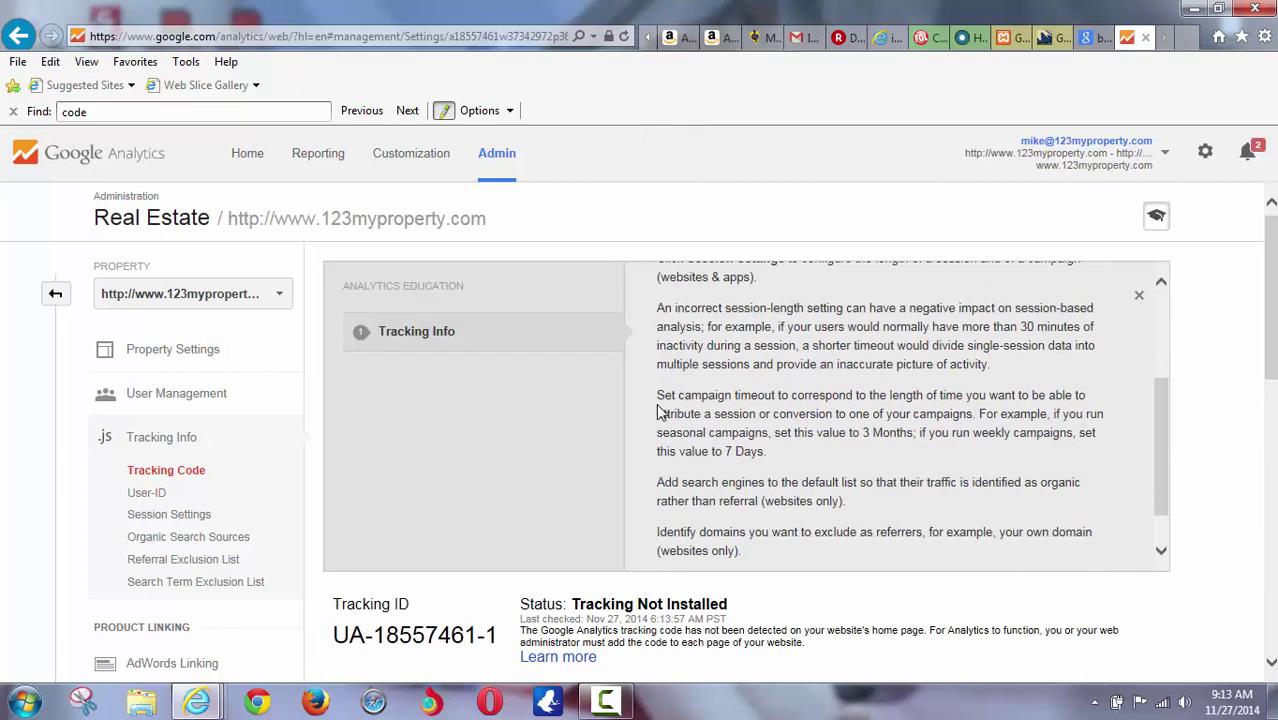
pyautogui.scroll(-5, 1218, 430)
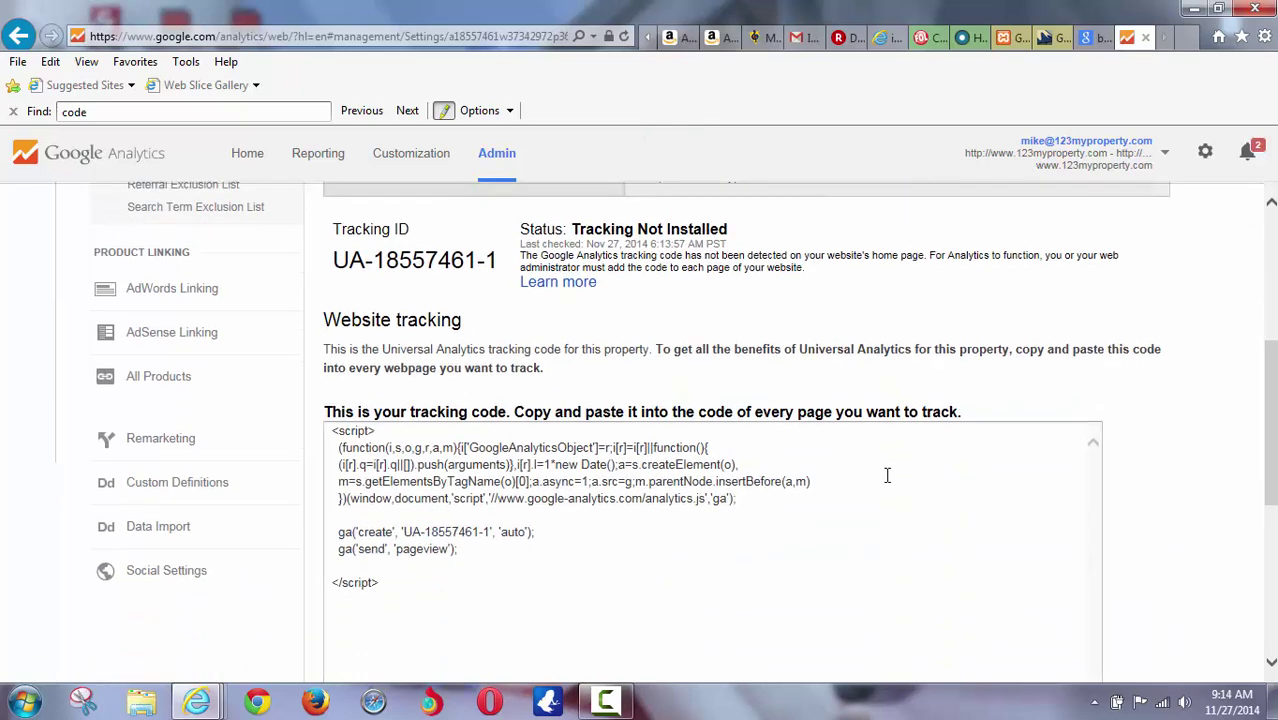
pyautogui.click(416, 579)
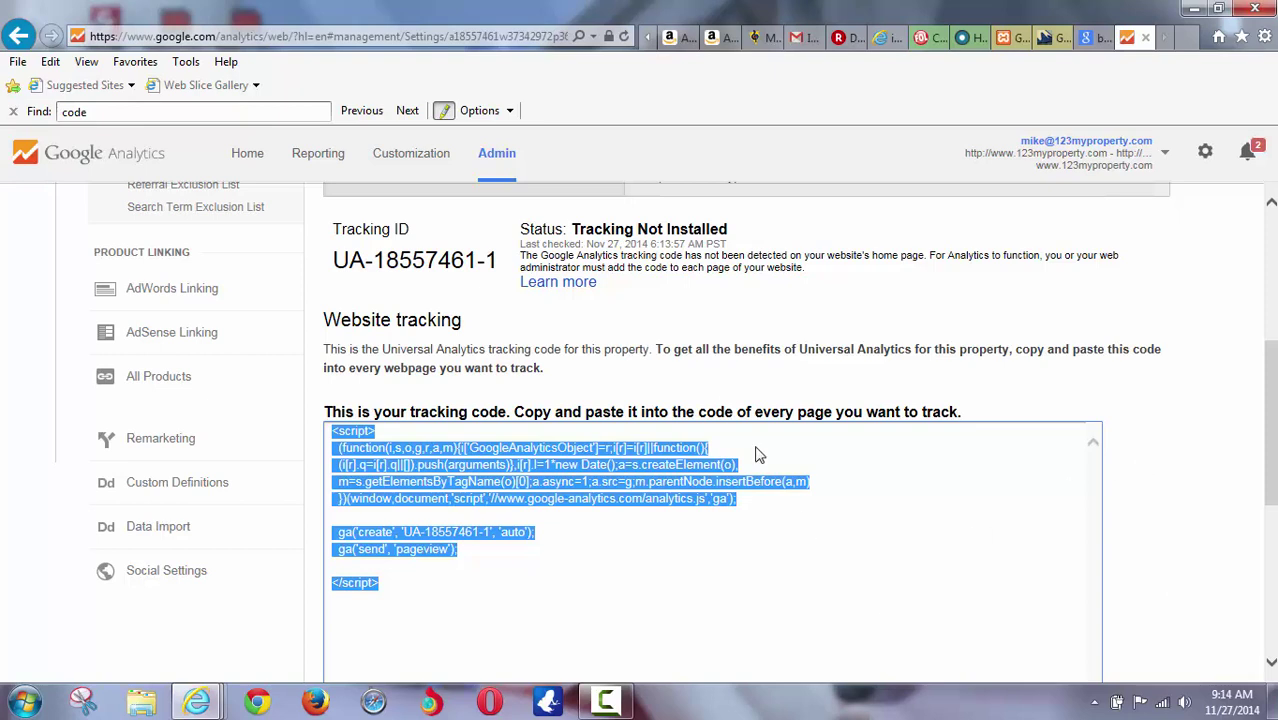
pyautogui.rightClick(420, 494)
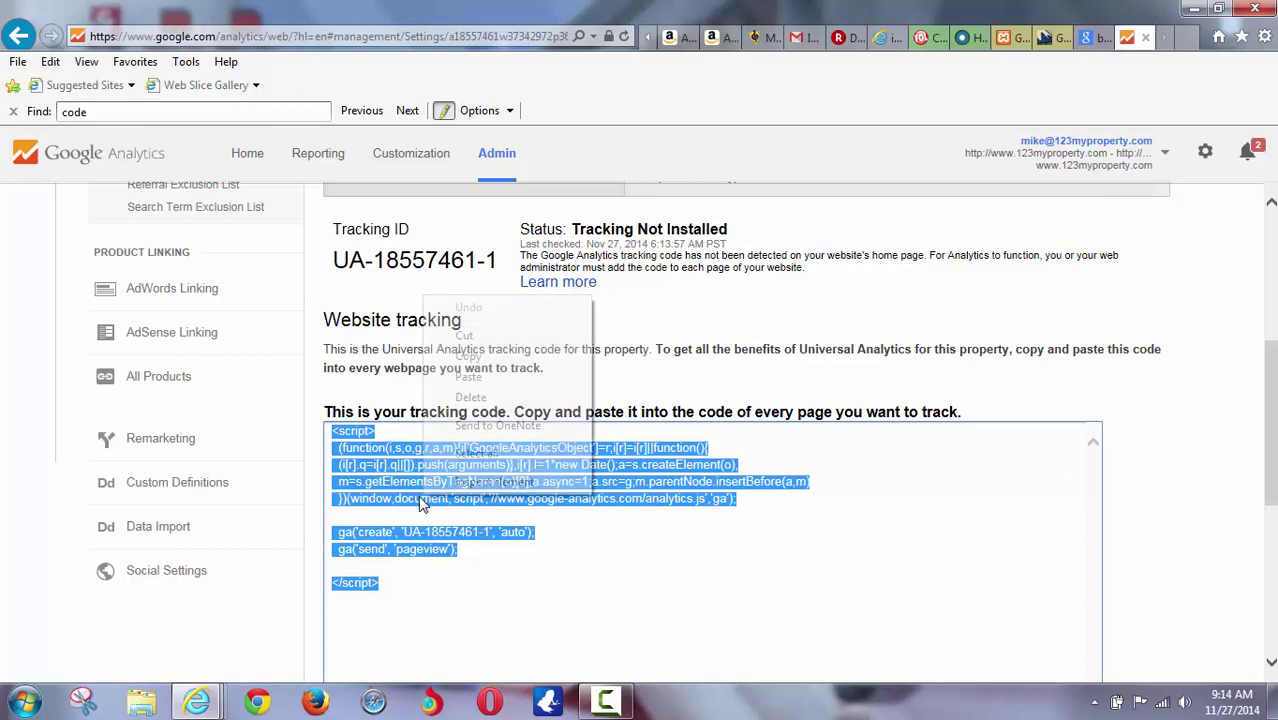
pyautogui.click(490, 354)
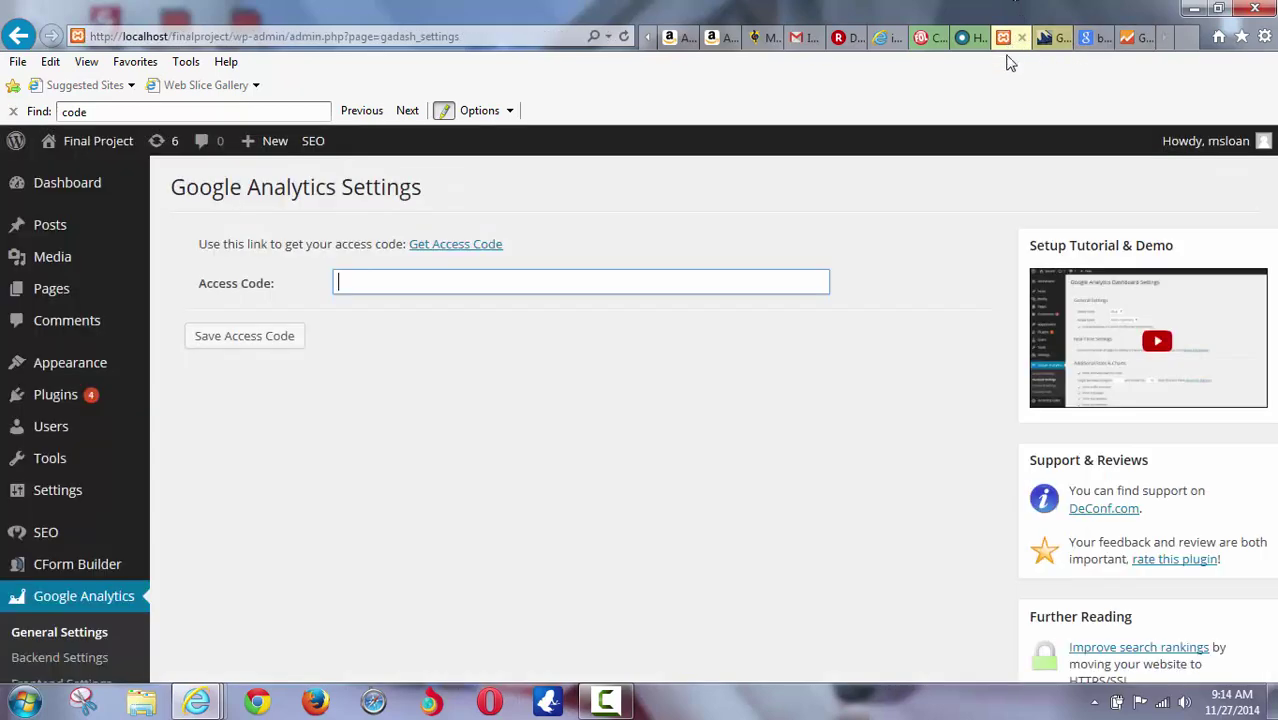
# Step: Try the tracking script as the plugin's access code, clear the field and open the page for getting an access code
pyautogui.click(1005, 37)
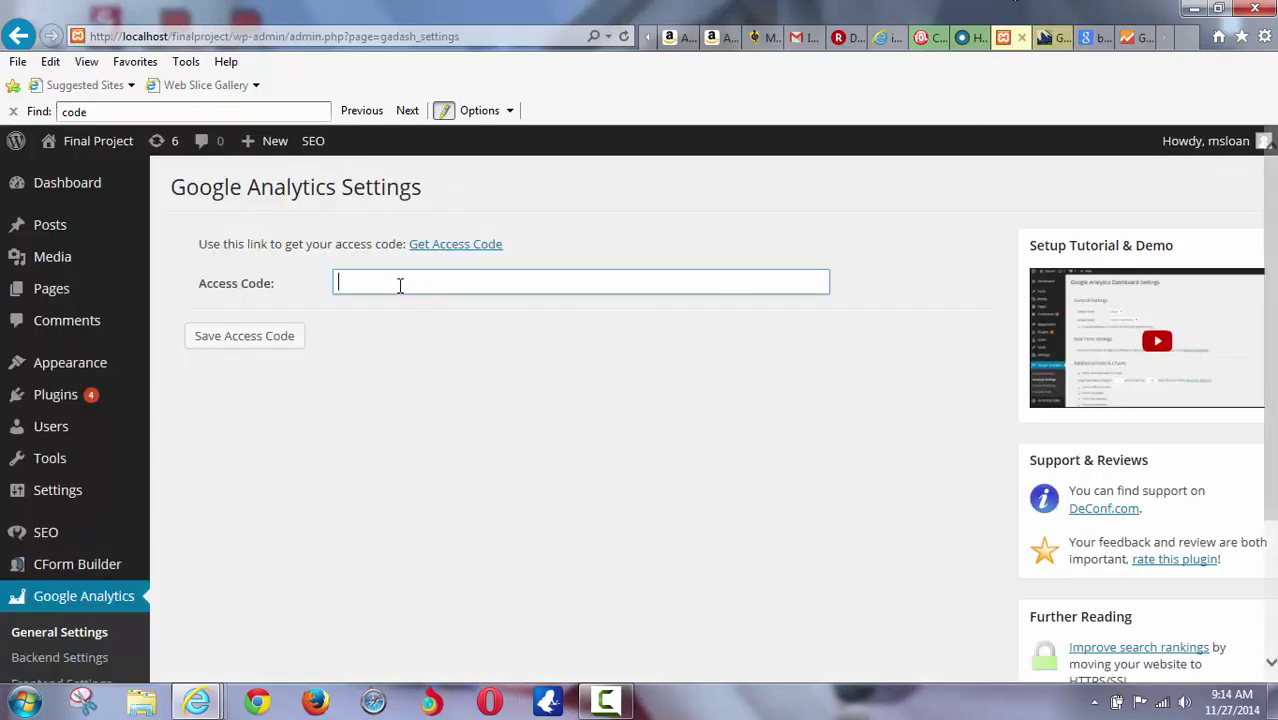
pyautogui.hotkey('ctrl', 'v')
pyautogui.moveTo(408, 281); pyautogui.dragTo(253, 250)
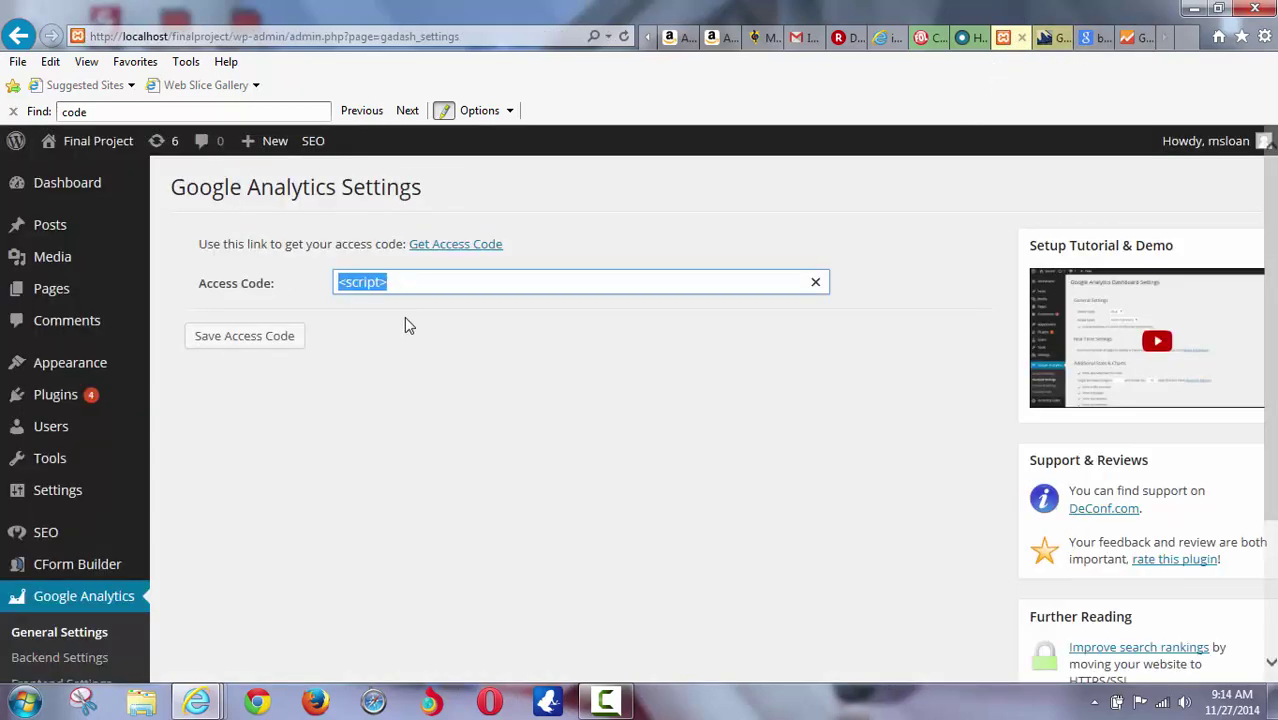
pyautogui.press('BackSpace')
pyautogui.click(436, 245)
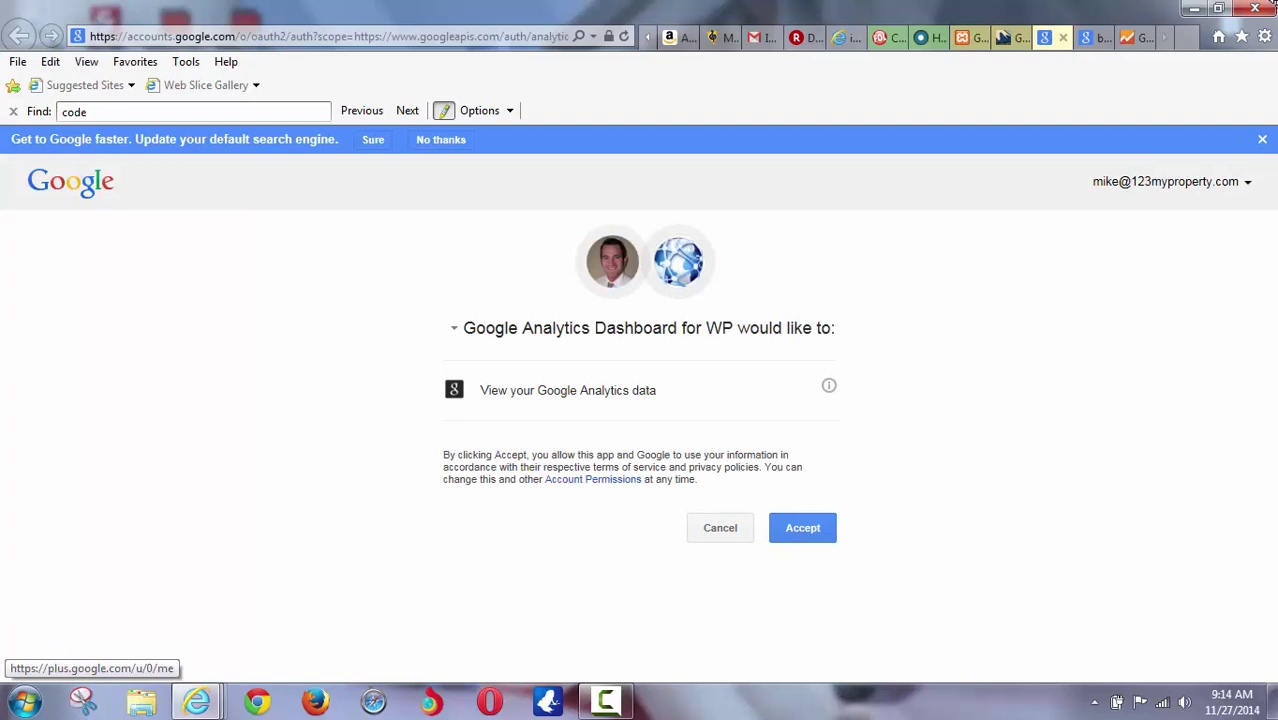
# Step: Copy the whole tracking script from Google Analytics again and paste it into a new Notepad document
pyautogui.click(1130, 37)
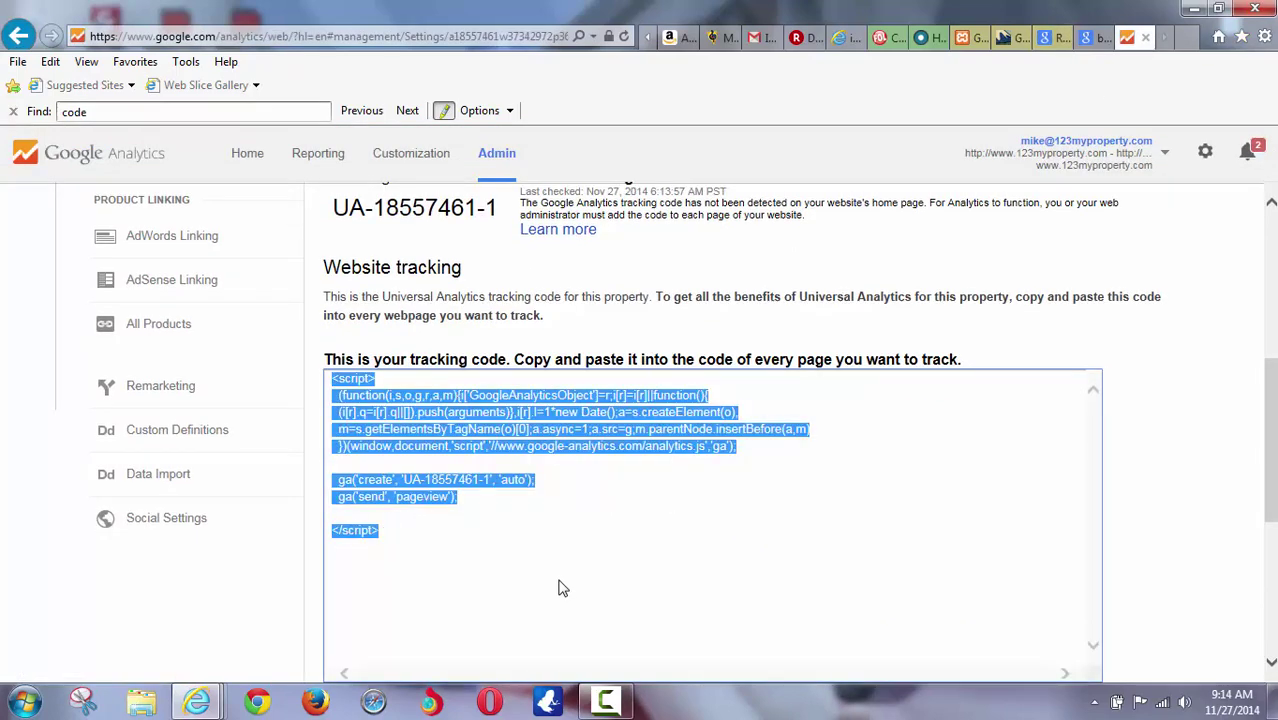
pyautogui.scroll(-1, 558, 587)
pyautogui.scroll(1, 424, 415)
pyautogui.scroll(-1, 396, 428)
pyautogui.rightClick(396, 428)
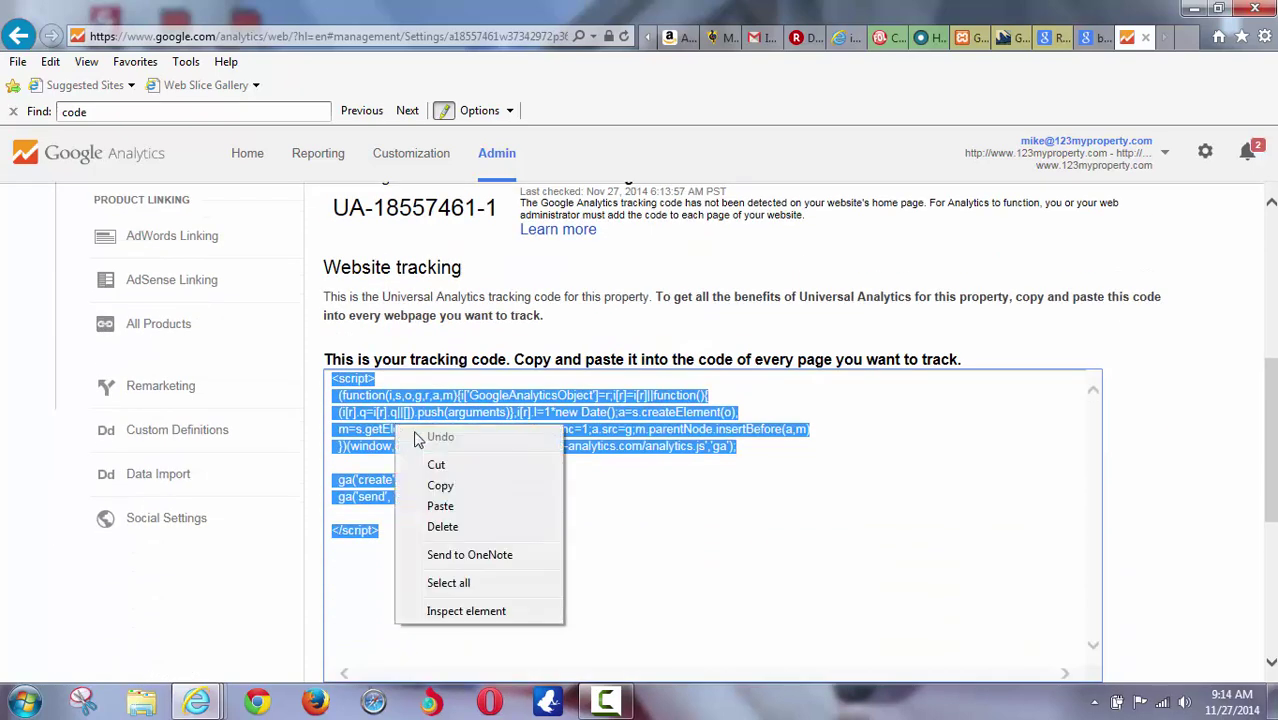
pyautogui.click(446, 486)
pyautogui.click(25, 706)
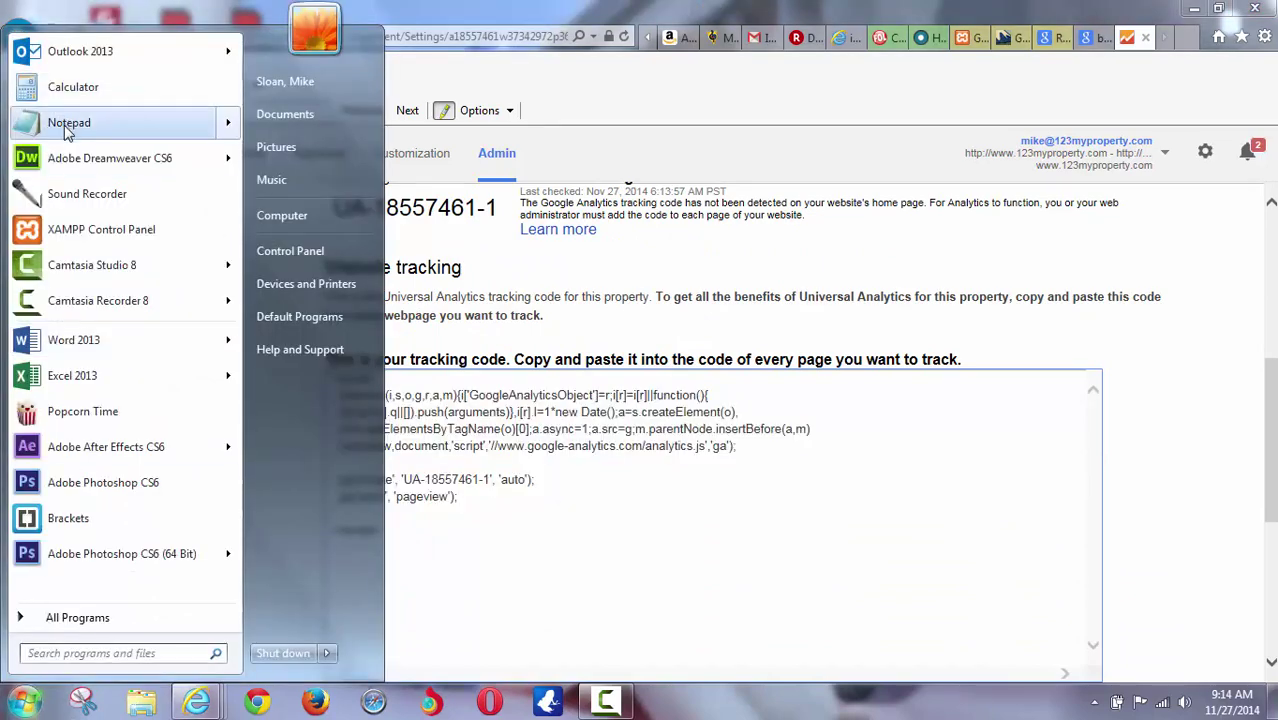
pyautogui.click(60, 202)
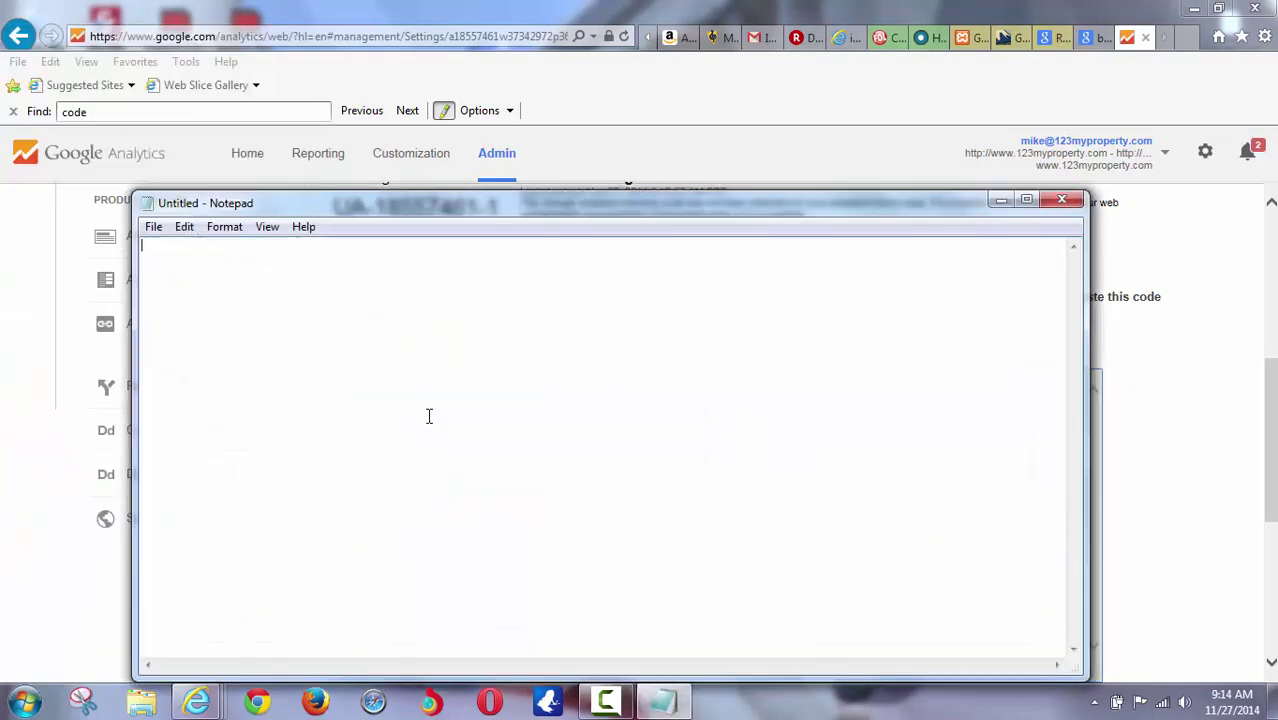
pyautogui.hotkey('ctrl', 'v')
# Step: Cut the code between the script tags in Notepad and paste it into the plugin's Access Code field in WordPress
pyautogui.keyDown('shift'); pyautogui.click(148, 258); pyautogui.keyUp('shift')
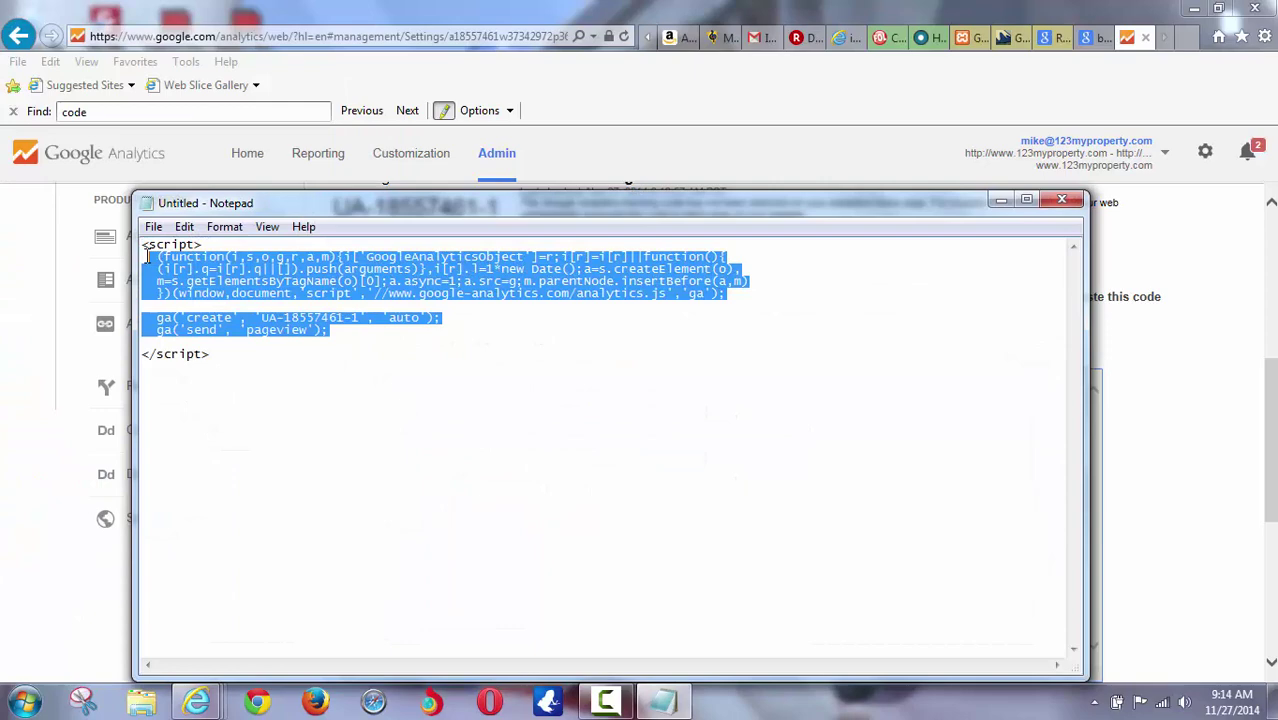
pyautogui.press('Delete')
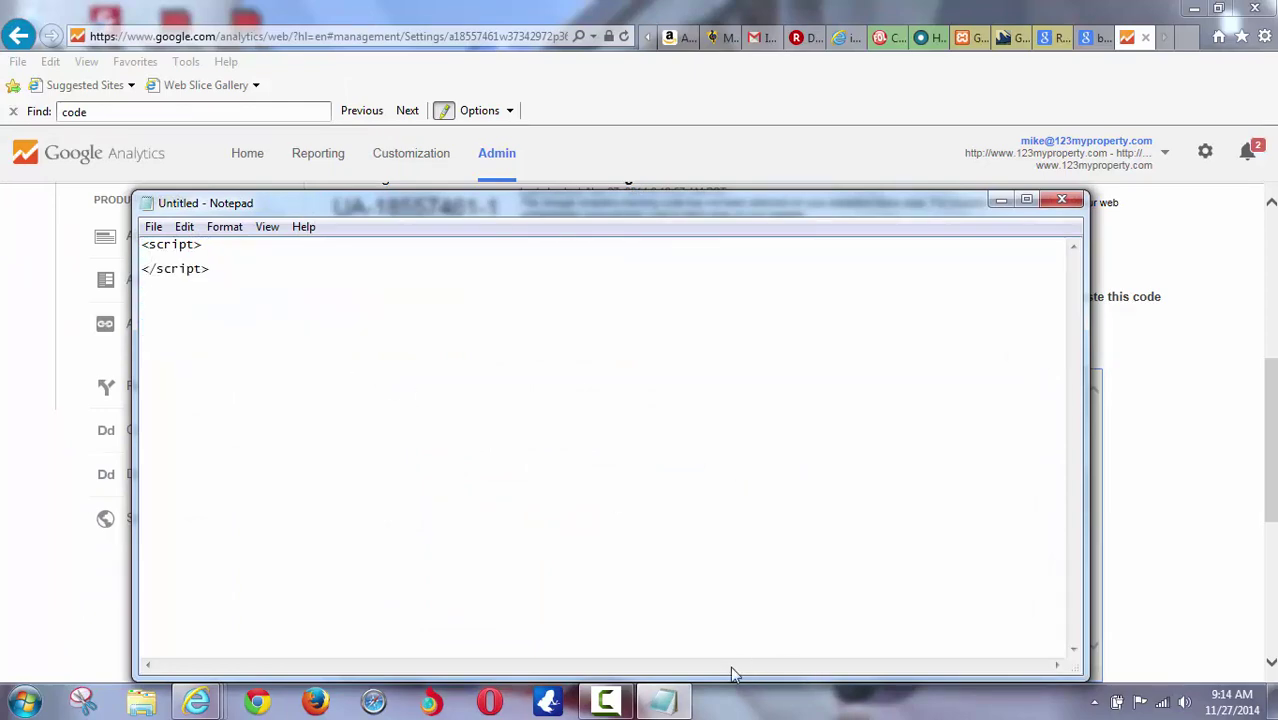
pyautogui.click(962, 37)
pyautogui.click(416, 282)
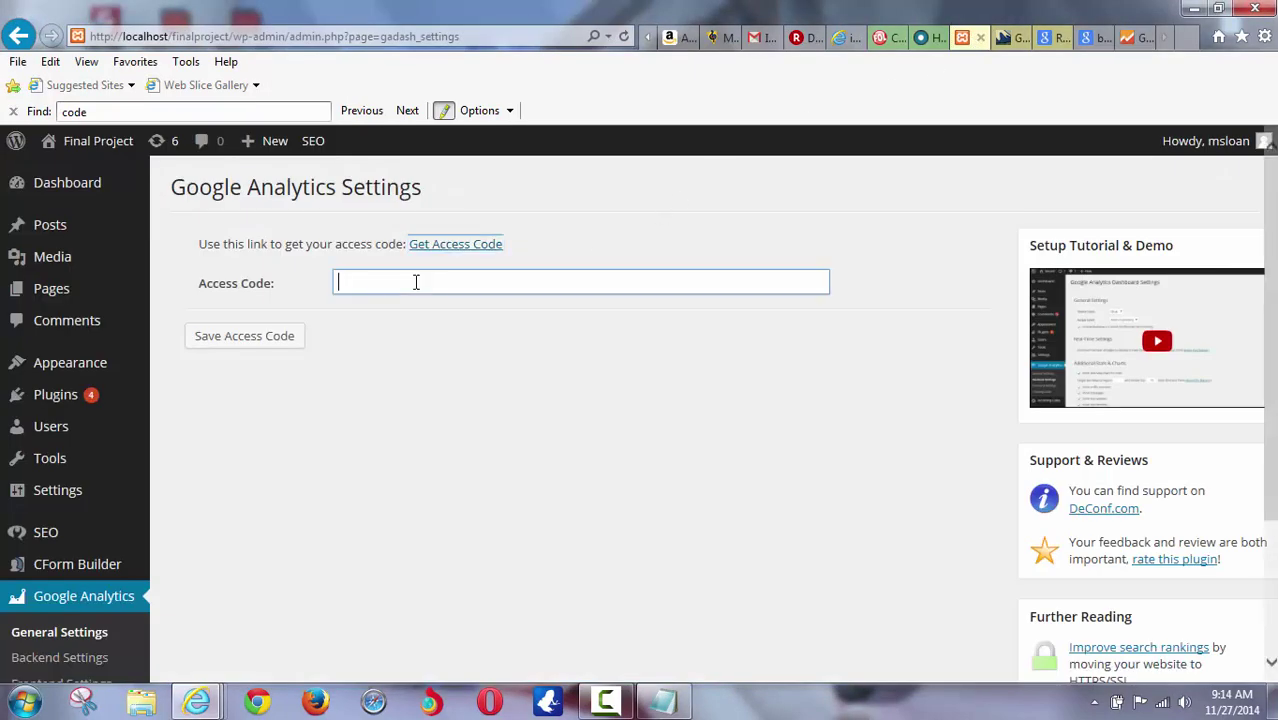
pyautogui.rightClick(416, 282)
pyautogui.click(474, 366)
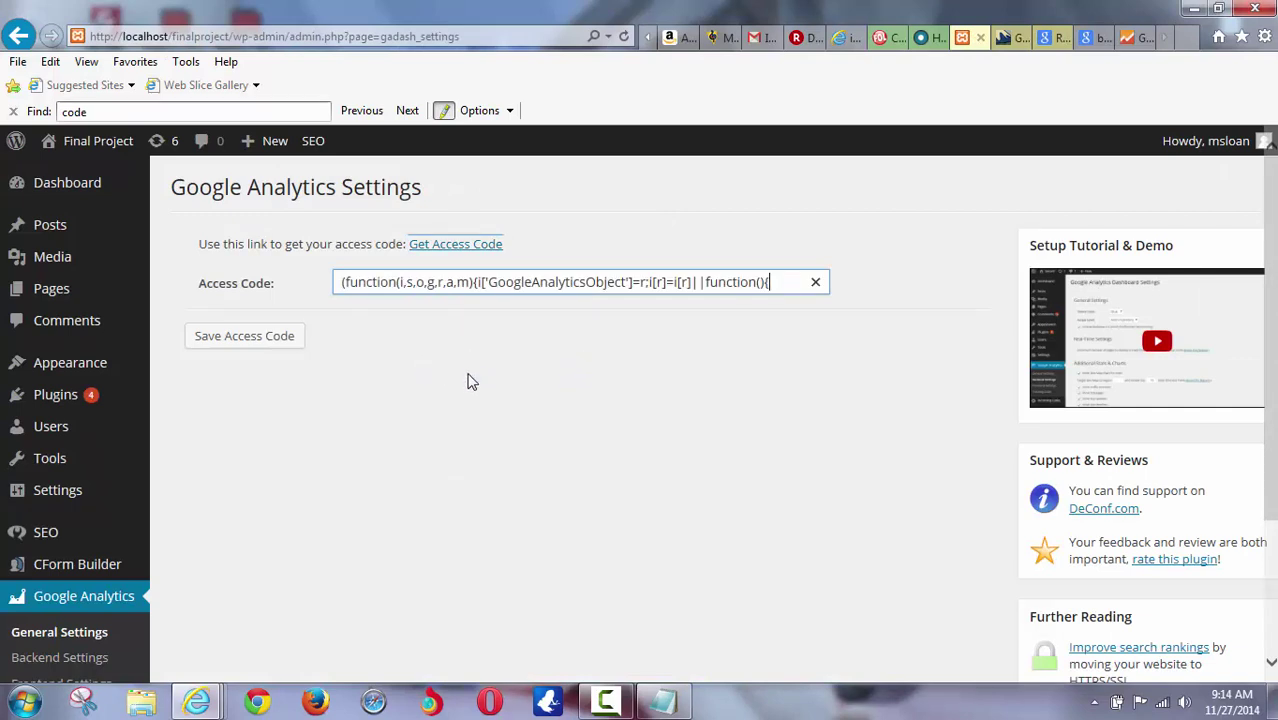
pyautogui.moveTo(789, 284); pyautogui.dragTo(162, 262)
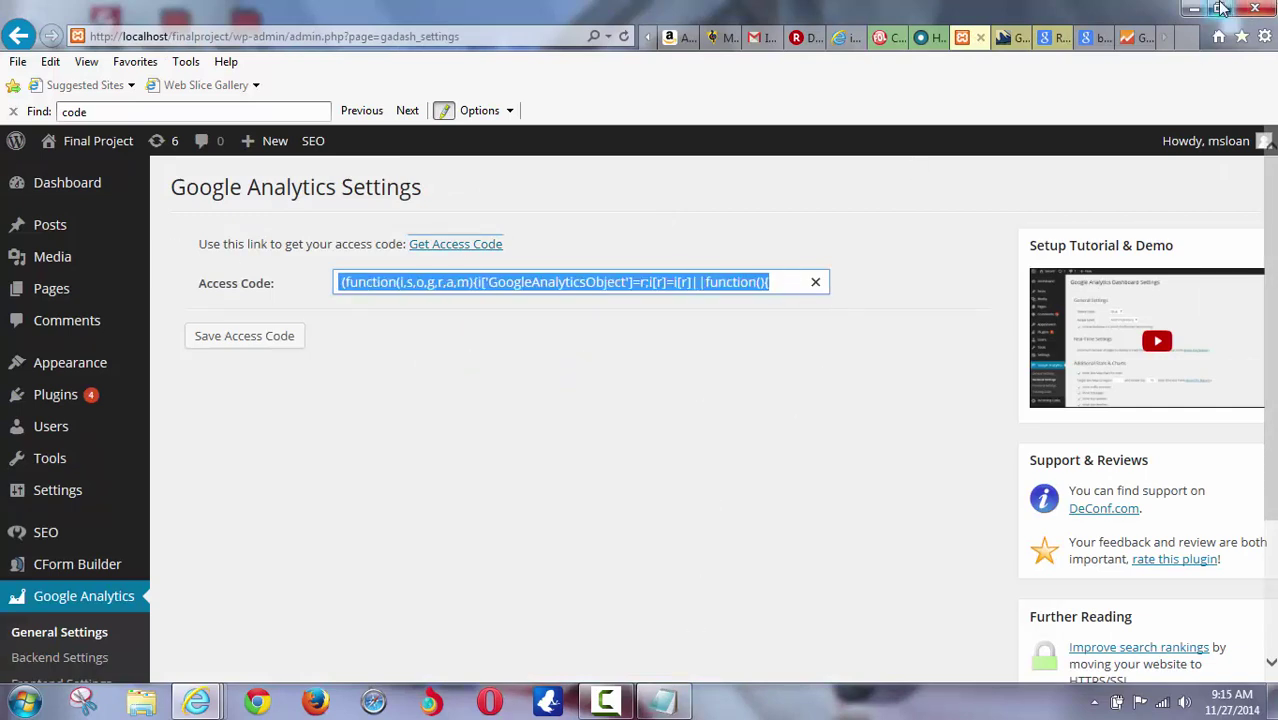
# Step: Examine the Google Analytics tracking code page and the administration overview for a code the plugin could use
pyautogui.click(1130, 37)
pyautogui.scroll(5, 688, 437)
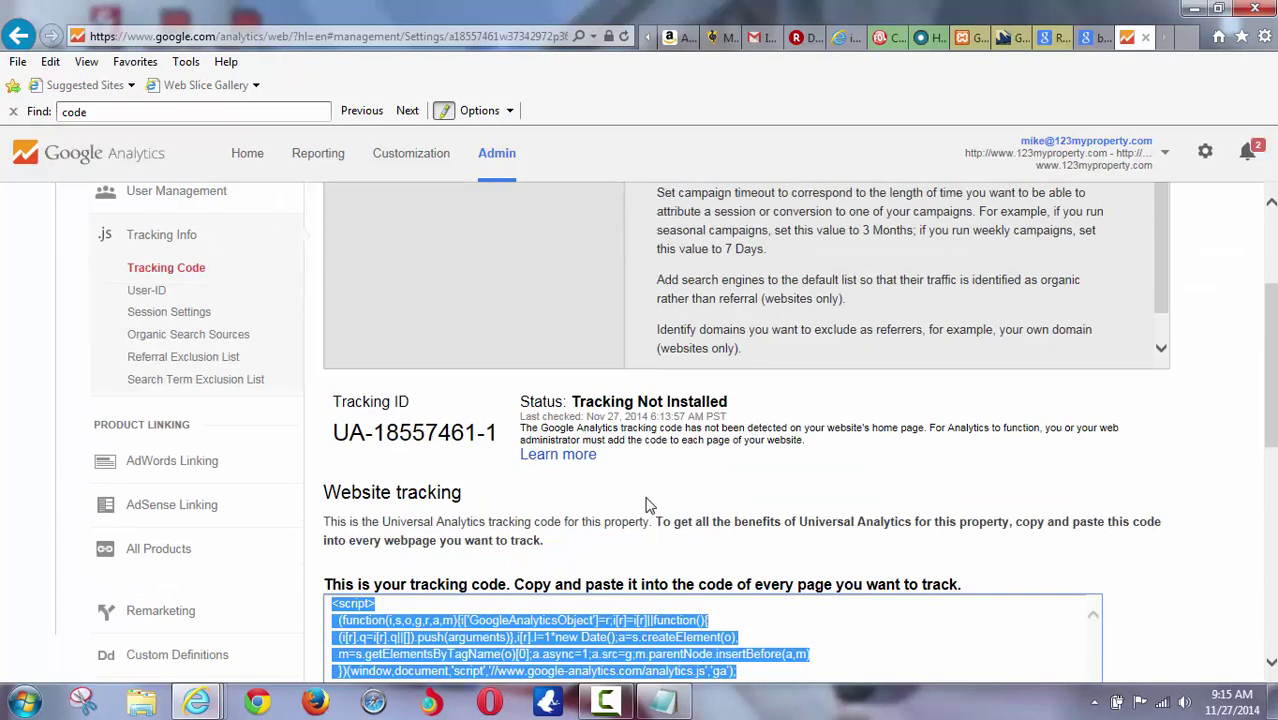
pyautogui.scroll(-5, 391, 576)
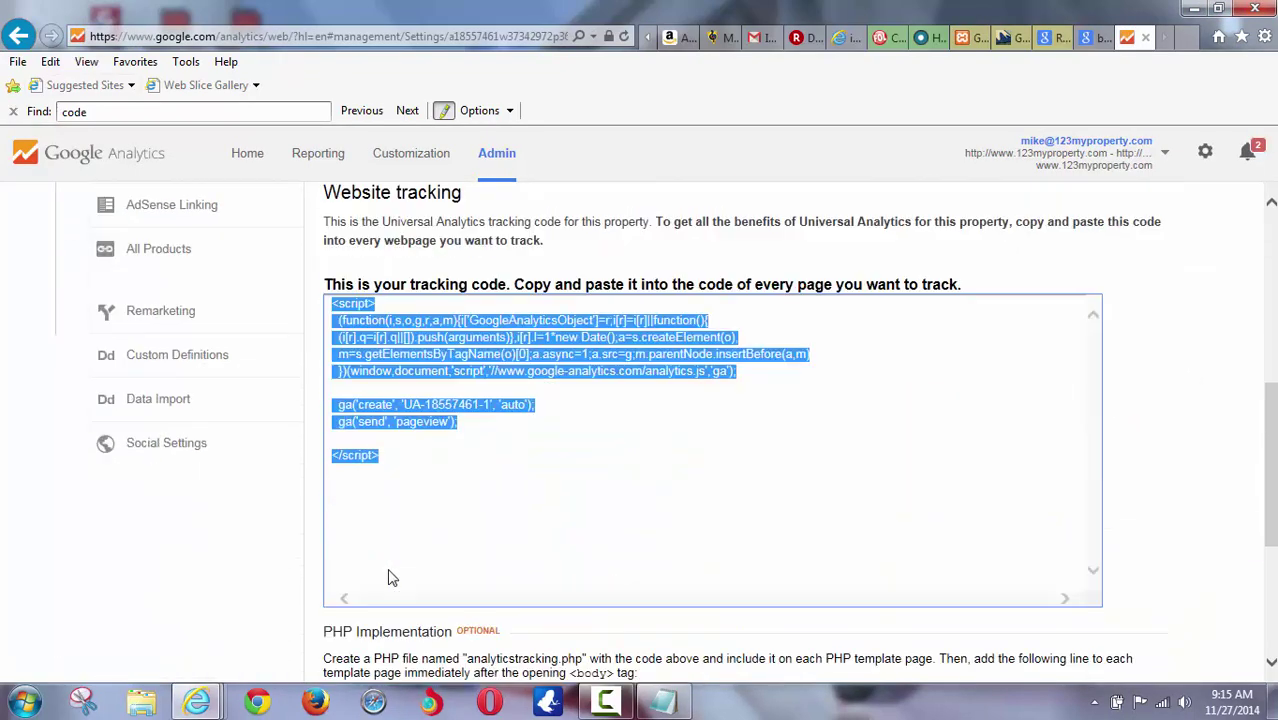
pyautogui.click(18, 37)
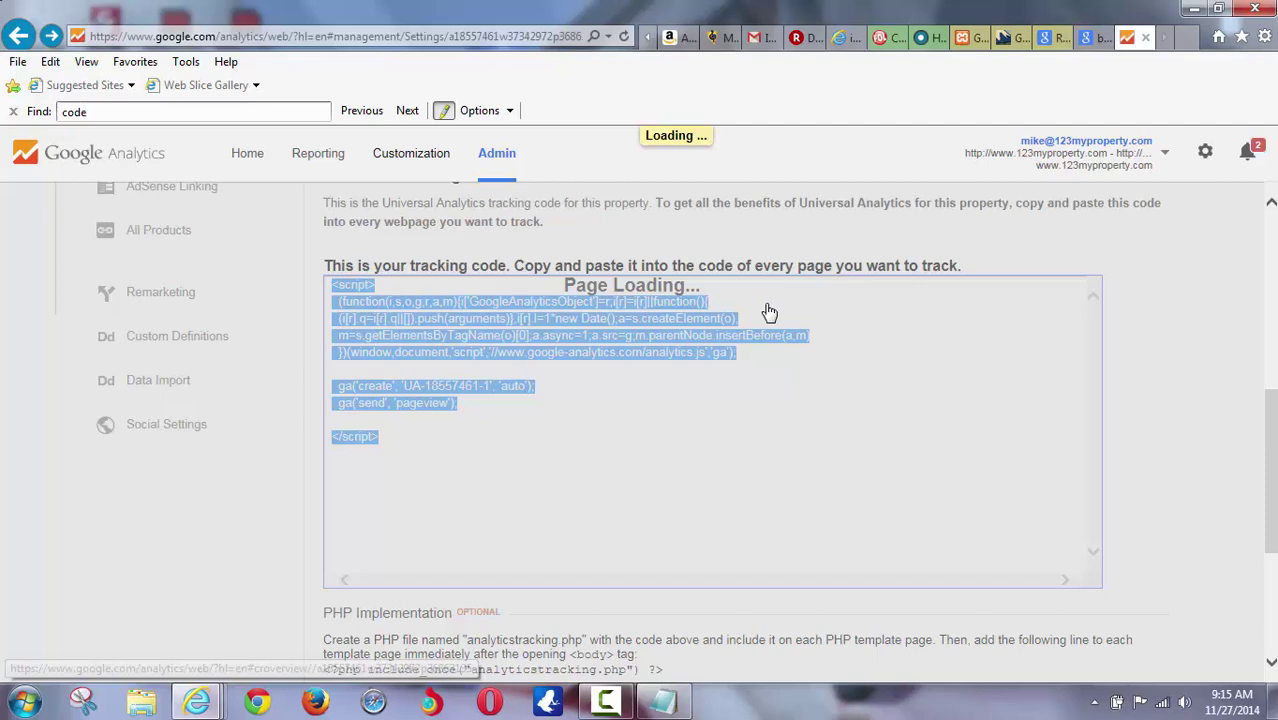
pyautogui.scroll(3, 716, 490)
pyautogui.scroll(2, 710, 495)
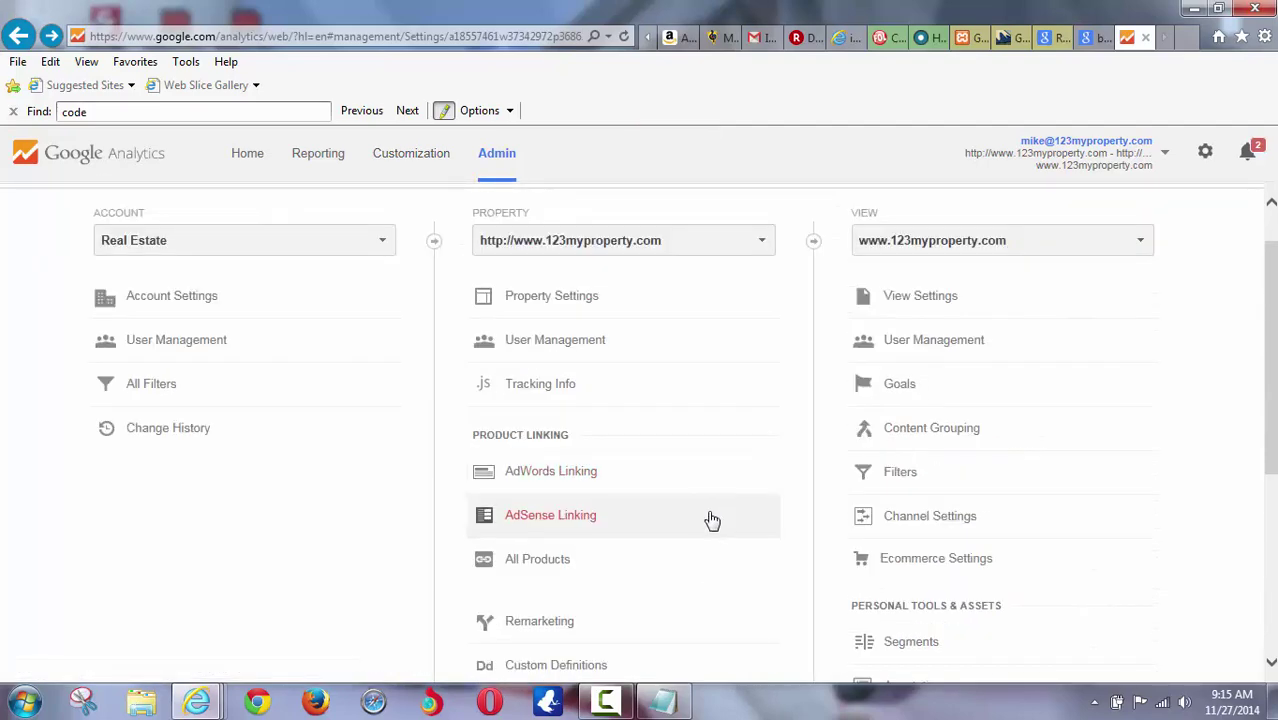
pyautogui.scroll(-4, 710, 520)
pyautogui.scroll(4, 696, 534)
pyautogui.scroll(1, 706, 531)
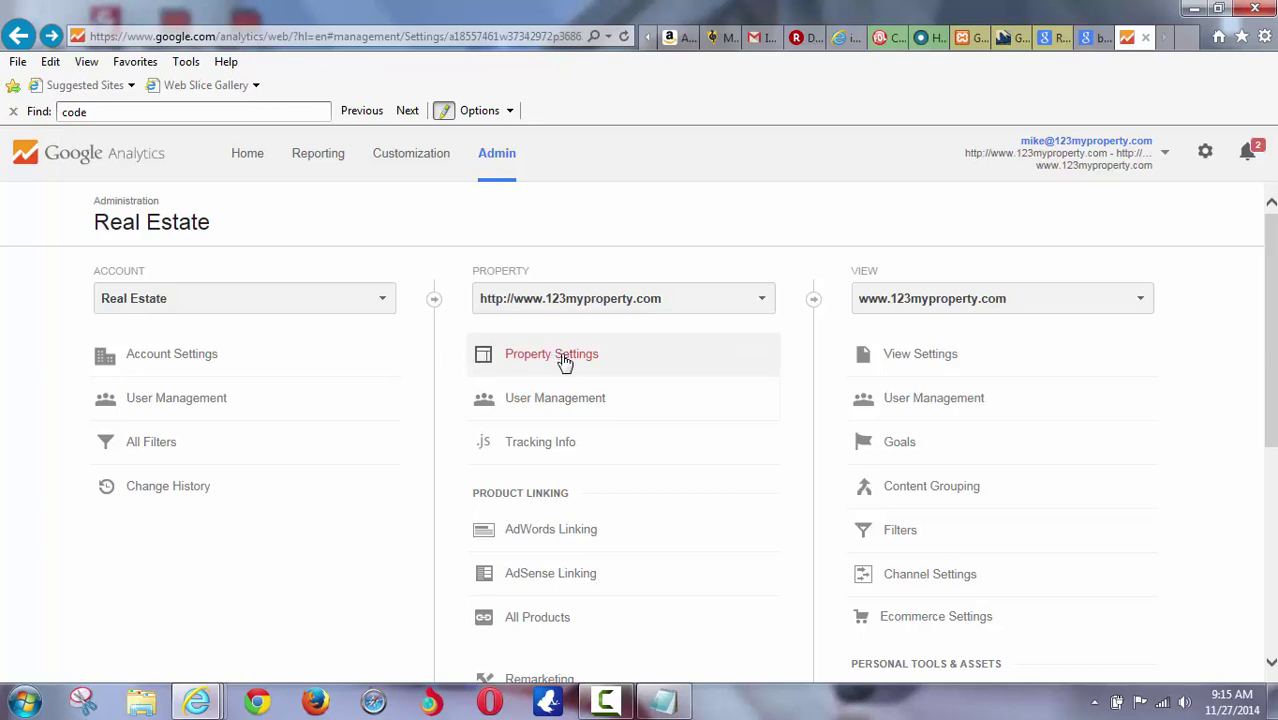
pyautogui.scroll(-3, 656, 440)
pyautogui.scroll(3, 656, 447)
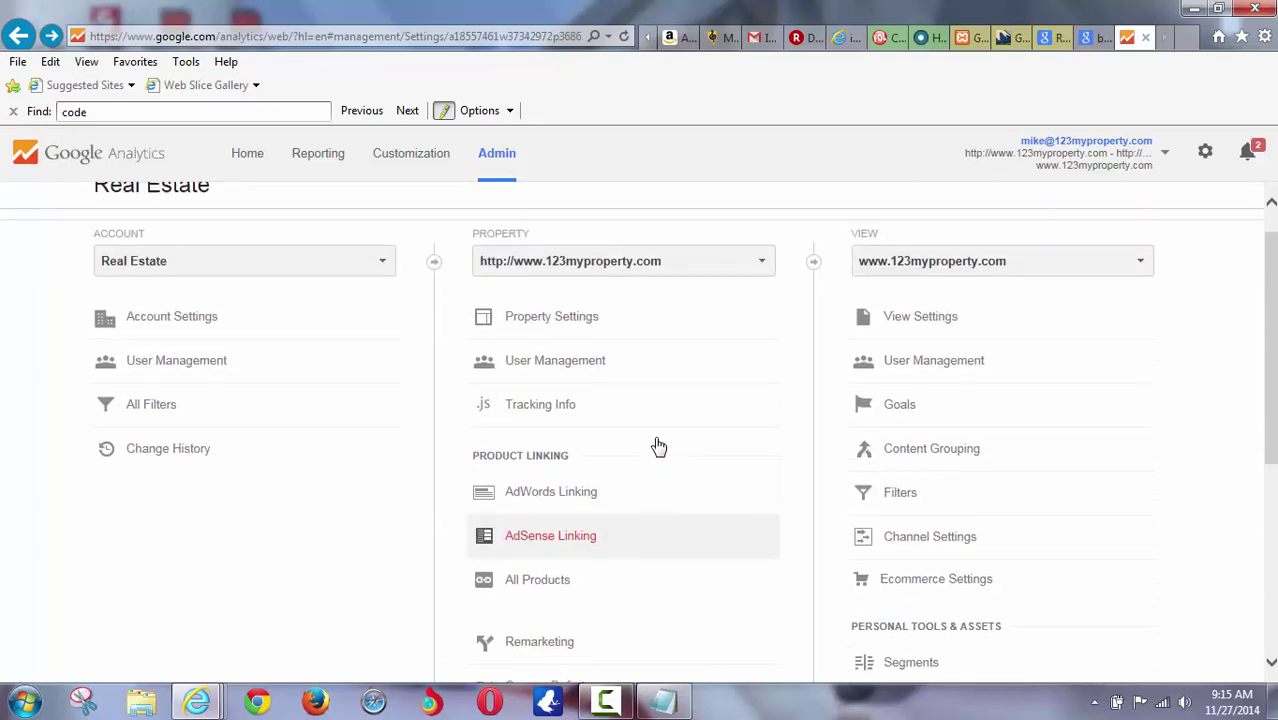
# Step: Open the property settings of 123myproperty.com and copy its tracking ID
pyautogui.click(608, 366)
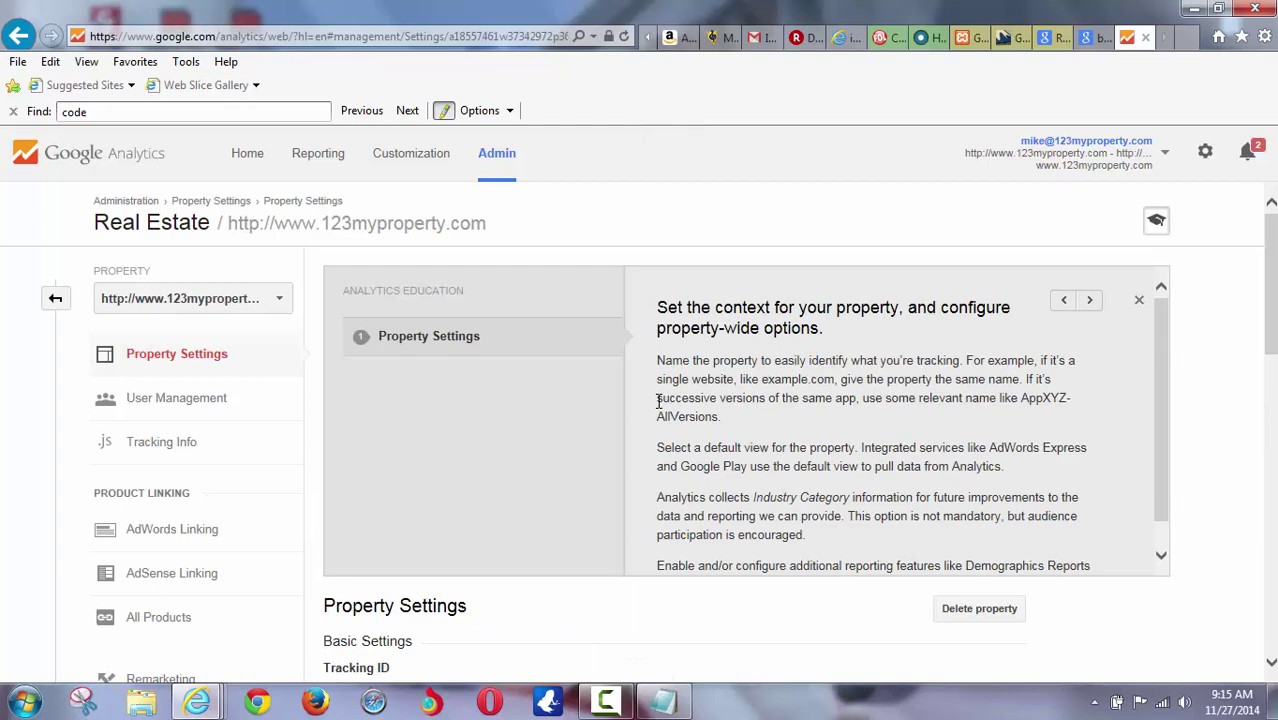
pyautogui.scroll(-4, 576, 453)
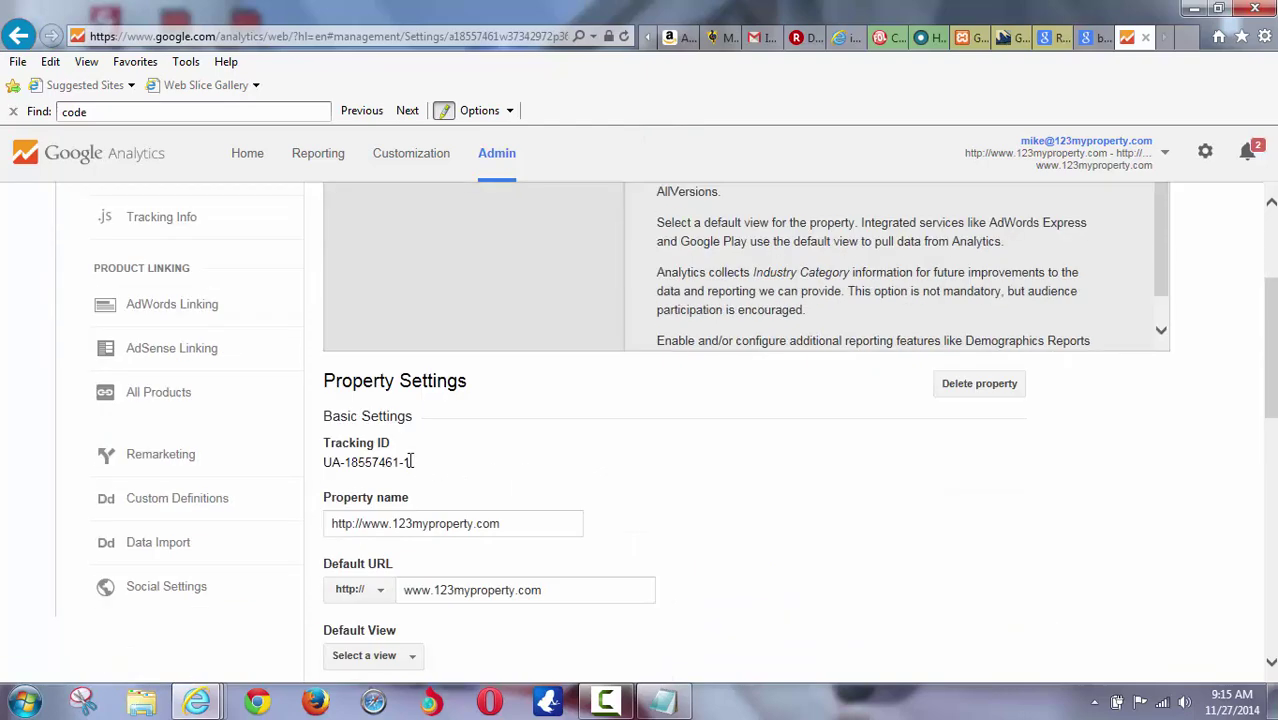
pyautogui.moveTo(410, 462)
pyautogui.mouseDown()
pyautogui.moveTo(311, 472)
pyautogui.moveTo(422, 461)
pyautogui.moveTo(405, 463)
pyautogui.mouseUp()
pyautogui.click(323, 474)
pyautogui.rightClick(405, 463)
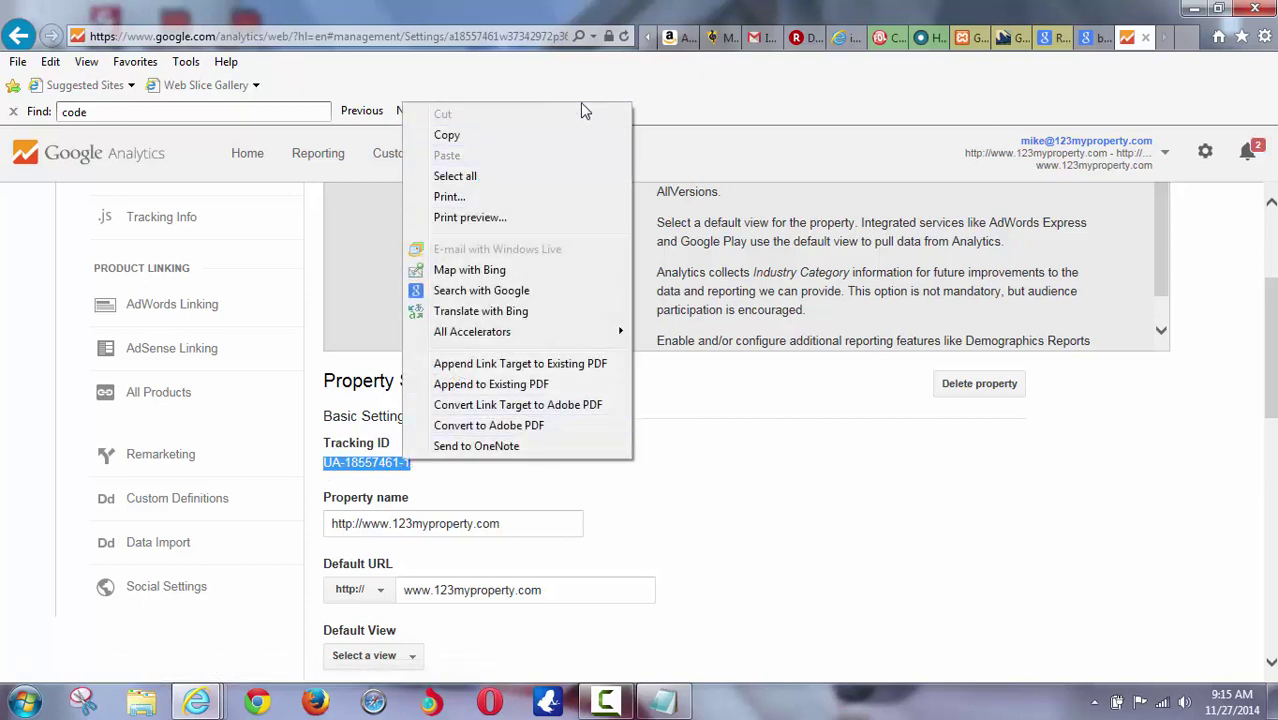
pyautogui.click(522, 136)
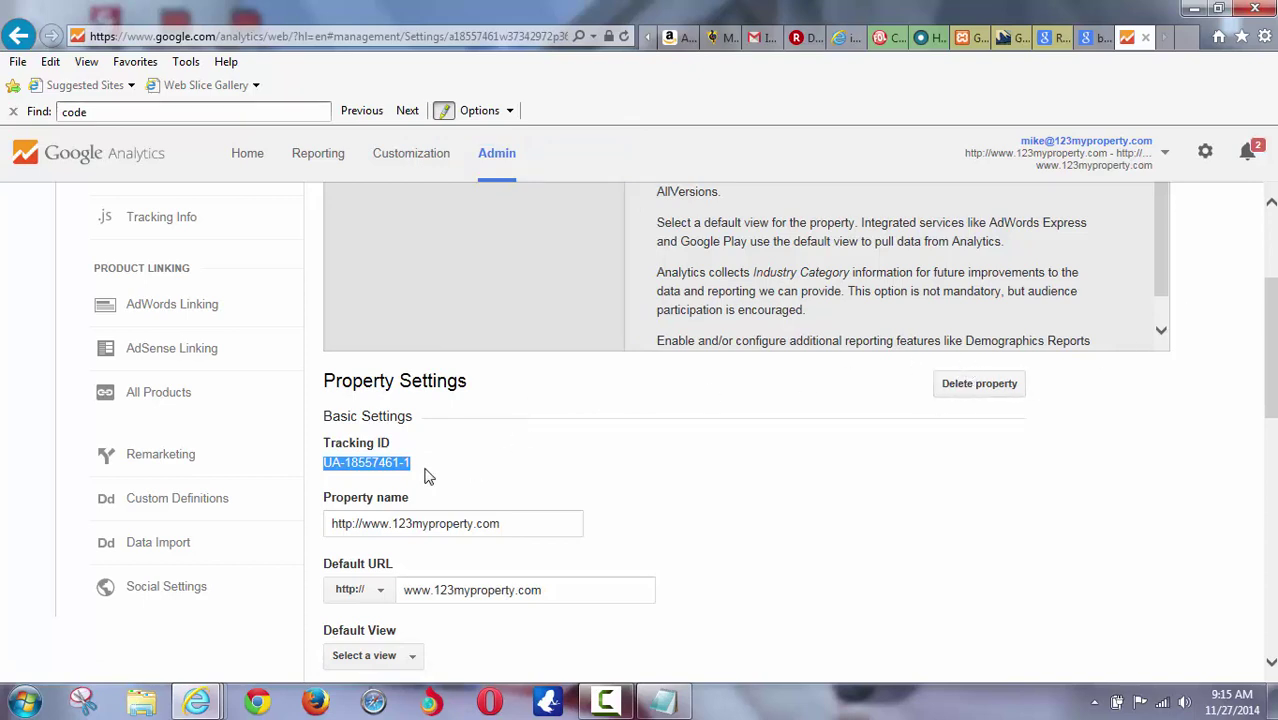
# Step: Replace the access code in the WordPress plugin settings with the copied Google Analytics tracking ID and save it
pyautogui.click(967, 52)
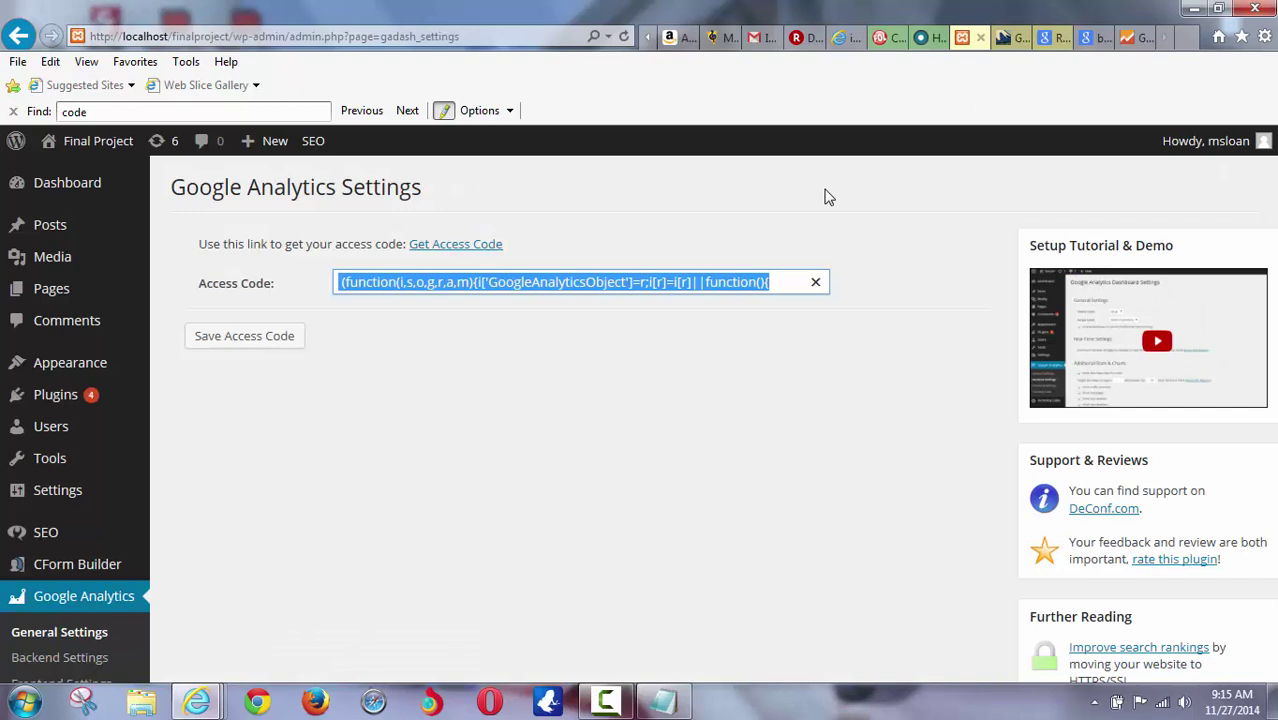
pyautogui.hotkey('ctrl', 'v')
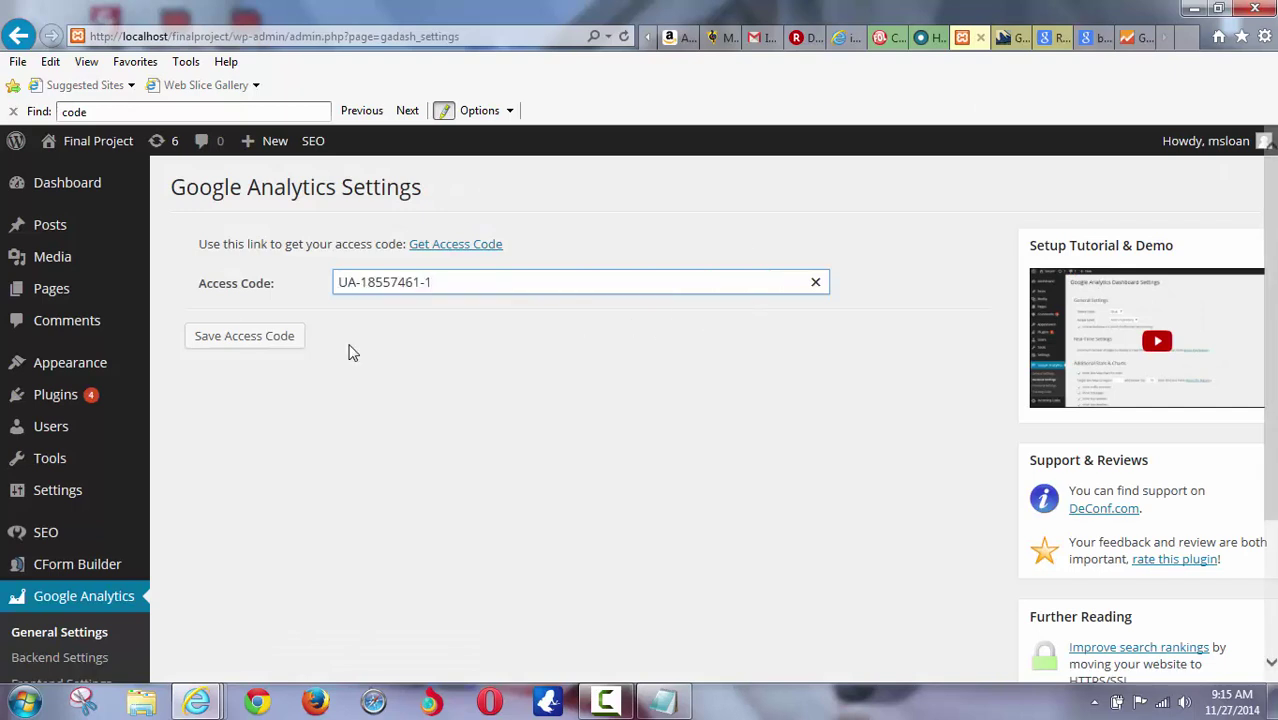
pyautogui.click(247, 341)
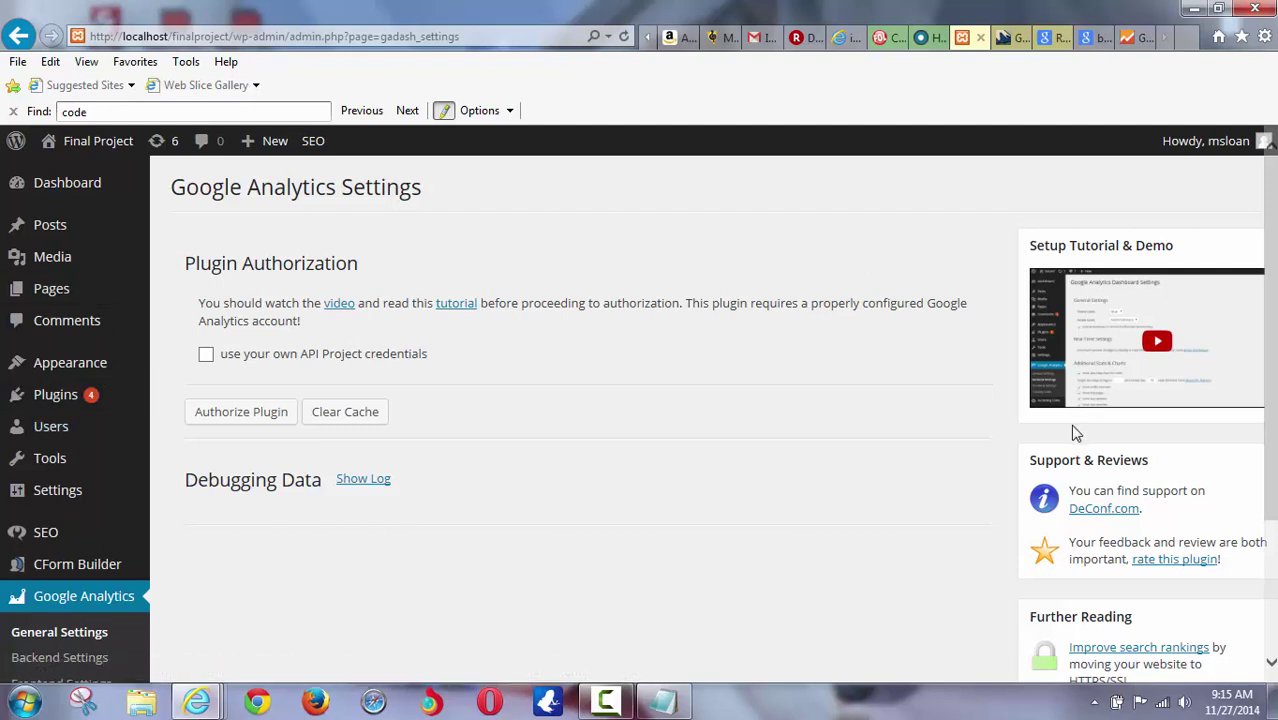
# Step: Return to Google Analytics, open the Tracking Code page of the 123myproperty.com property, and select the whole tracking script
pyautogui.click(1130, 40)
pyautogui.scroll(3, 698, 448)
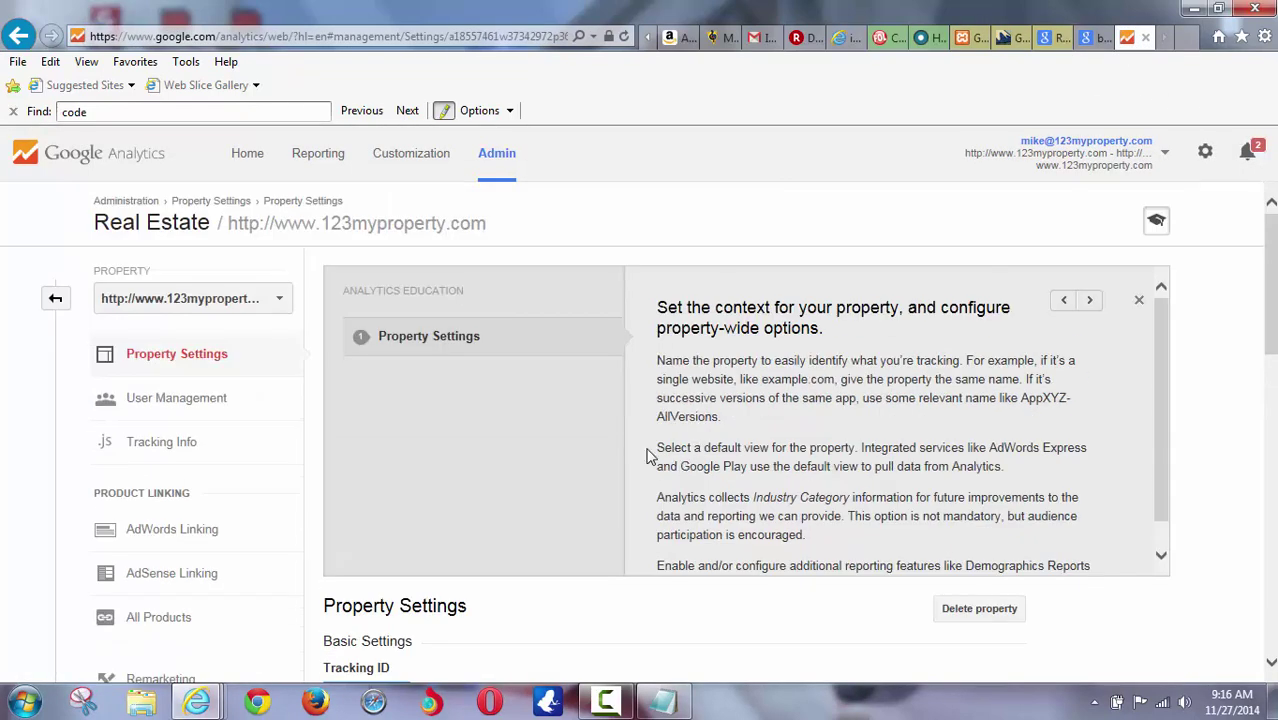
pyautogui.click(490, 160)
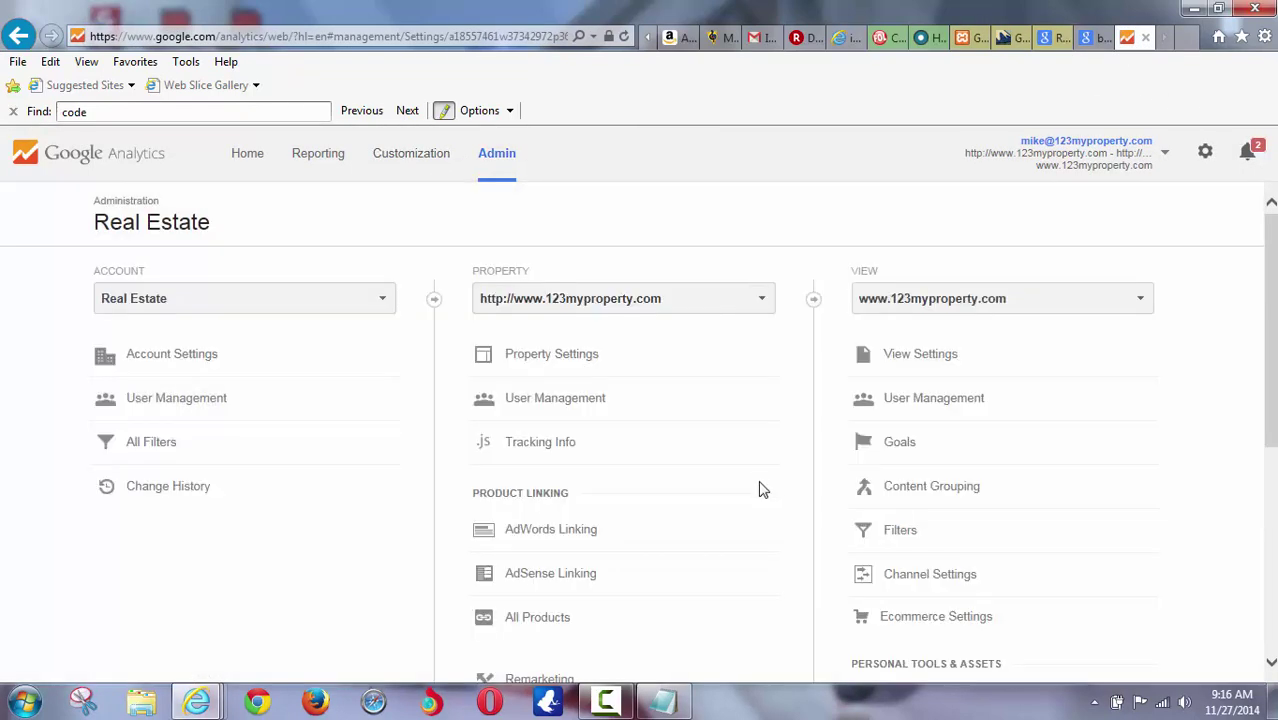
pyautogui.click(535, 447)
pyautogui.scroll(-1, 585, 325)
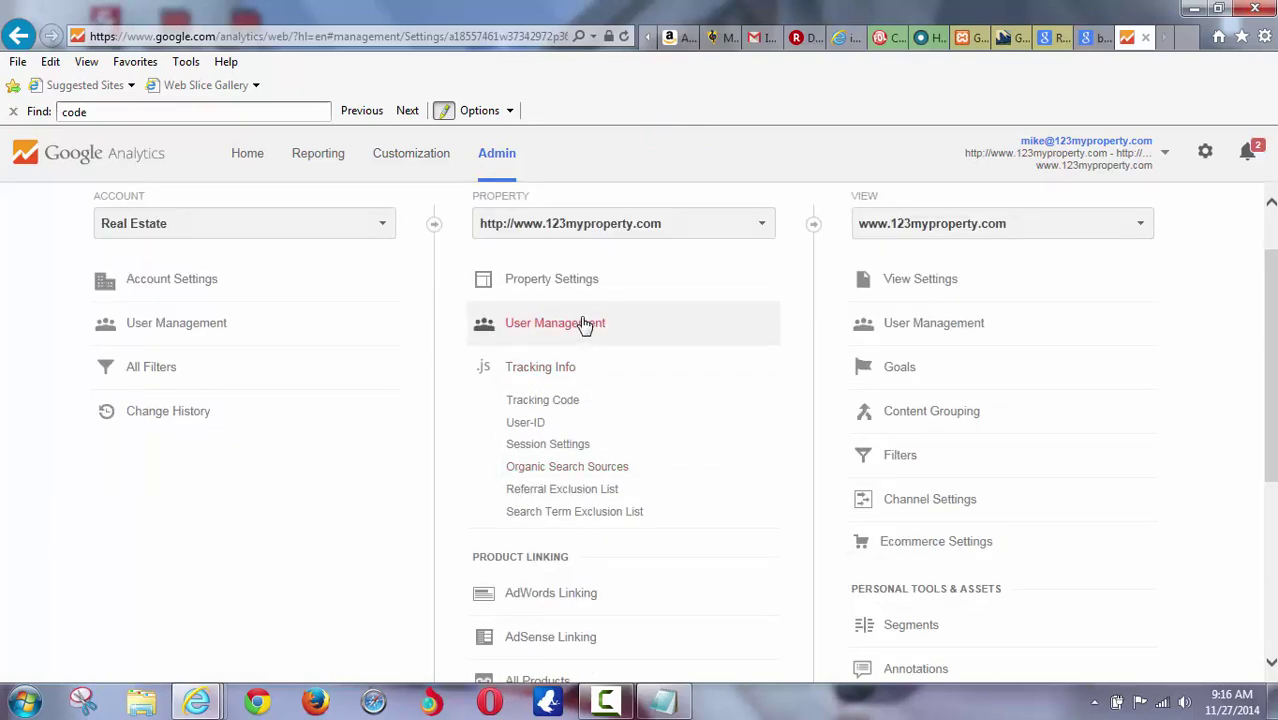
pyautogui.click(540, 402)
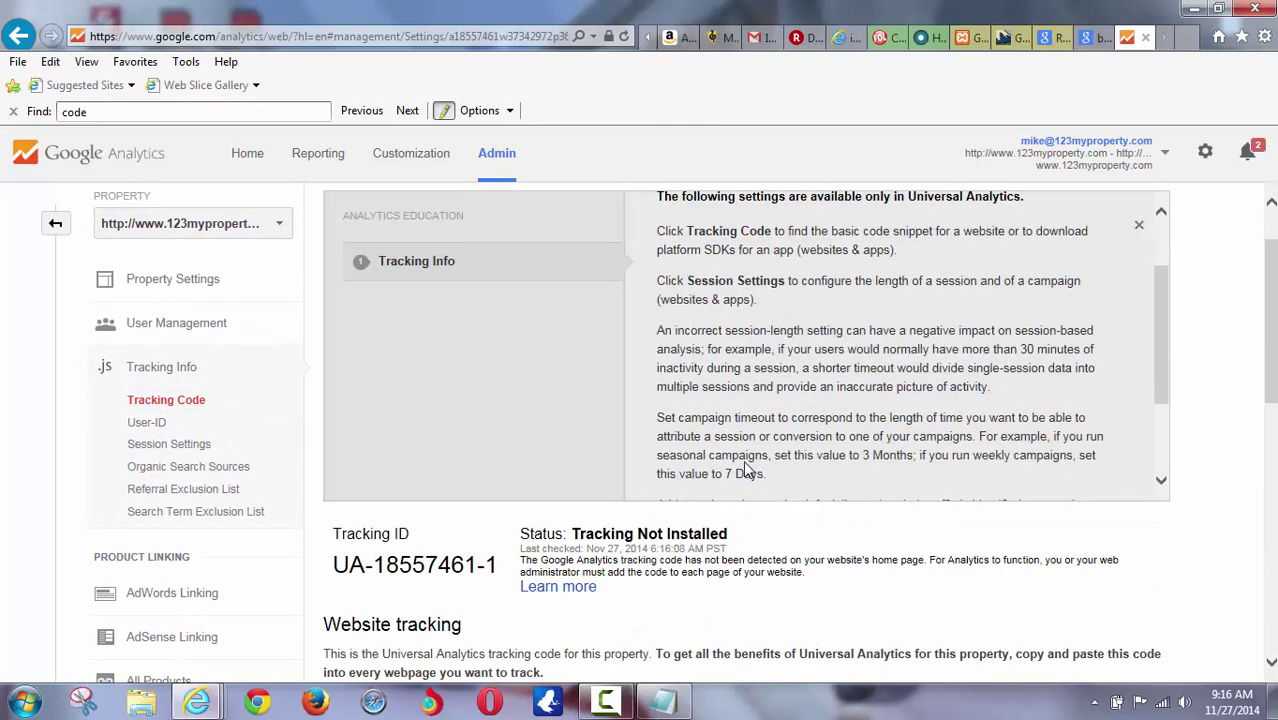
pyautogui.scroll(-3, 745, 470)
pyautogui.scroll(-5, 562, 546)
pyautogui.moveTo(393, 507); pyautogui.dragTo(333, 352)
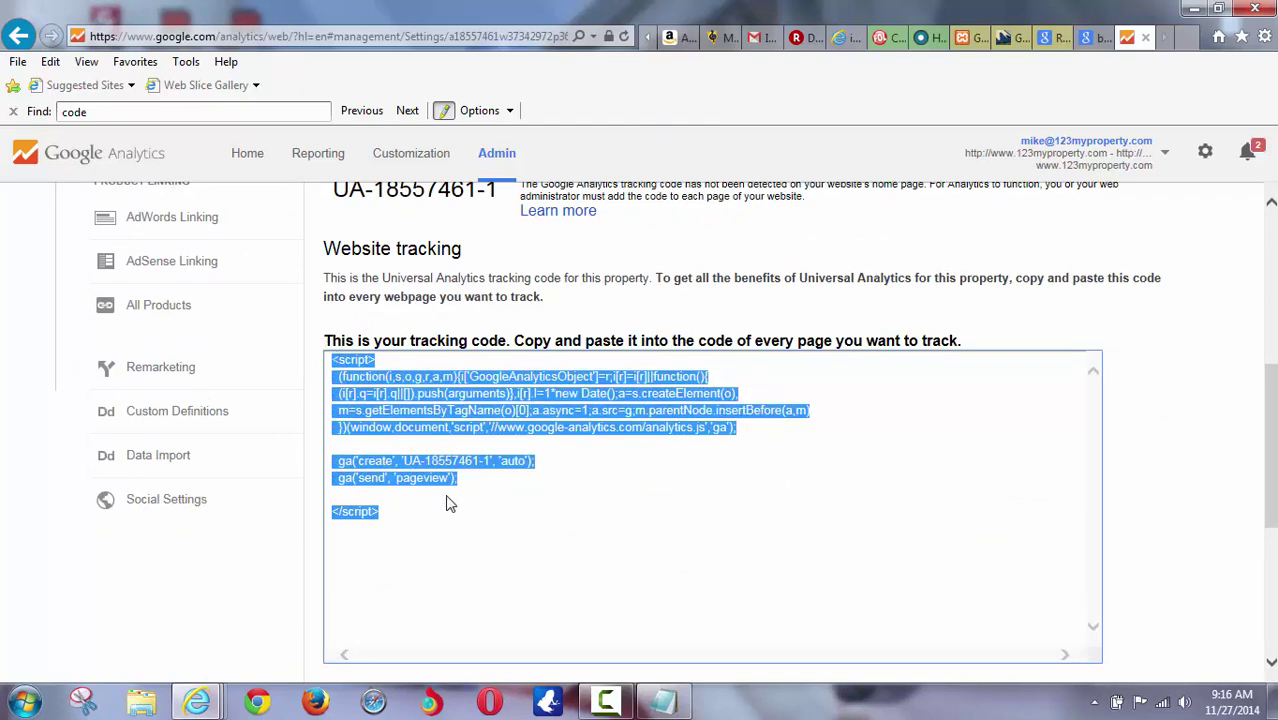
# Step: Select the tracking ID, review the tracking status and website tracking script, and return to the WordPress plugin settings
pyautogui.scroll(2, 458, 496)
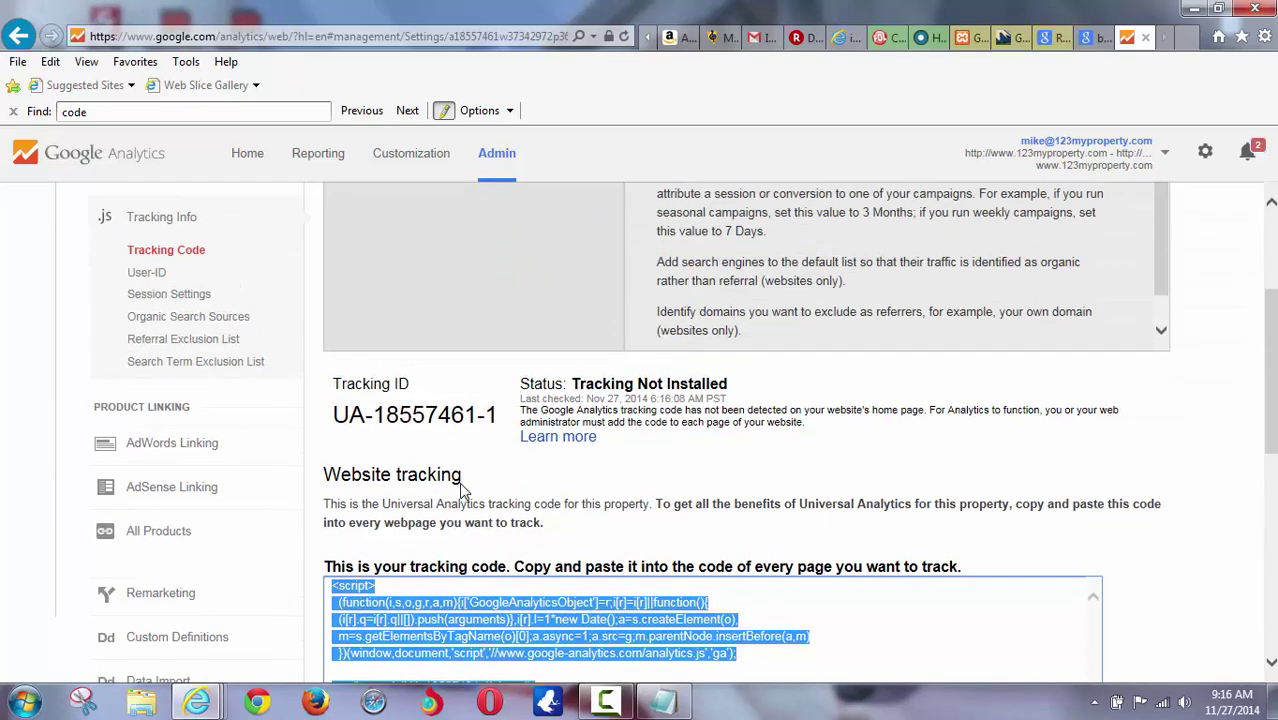
pyautogui.moveTo(334, 424); pyautogui.dragTo(500, 420)
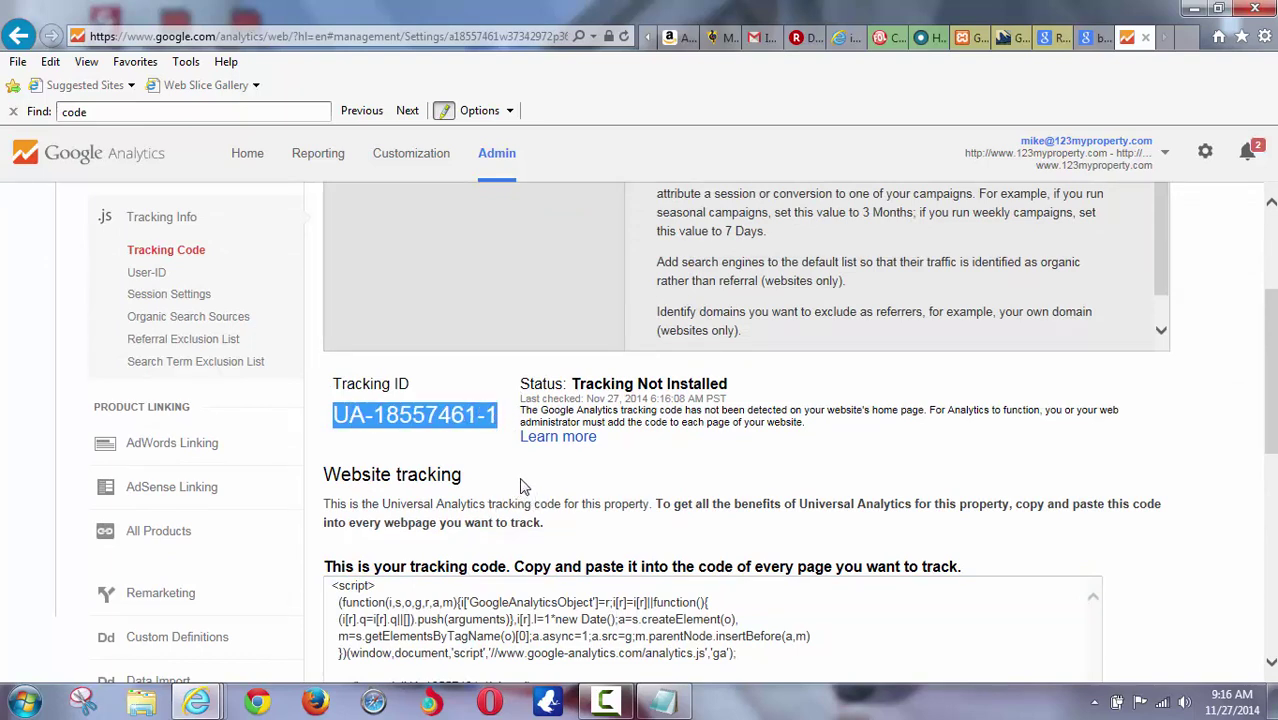
pyautogui.scroll(3, 522, 476)
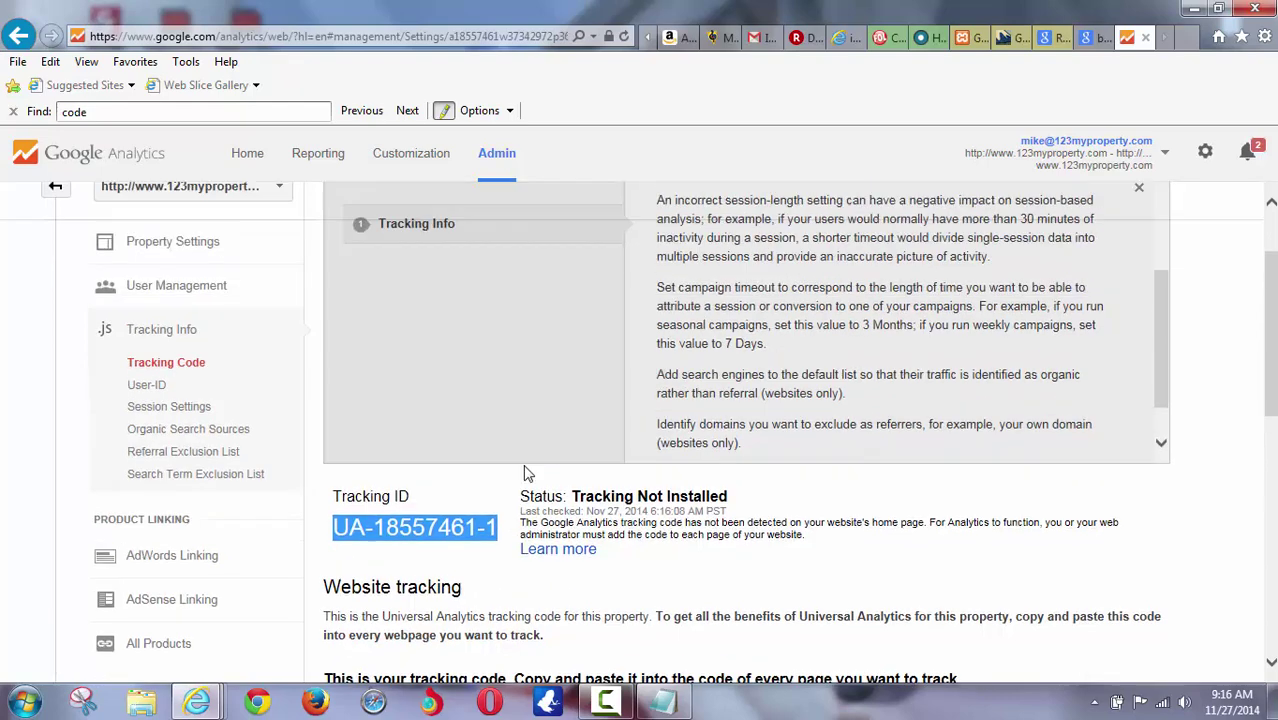
pyautogui.scroll(-3, 518, 470)
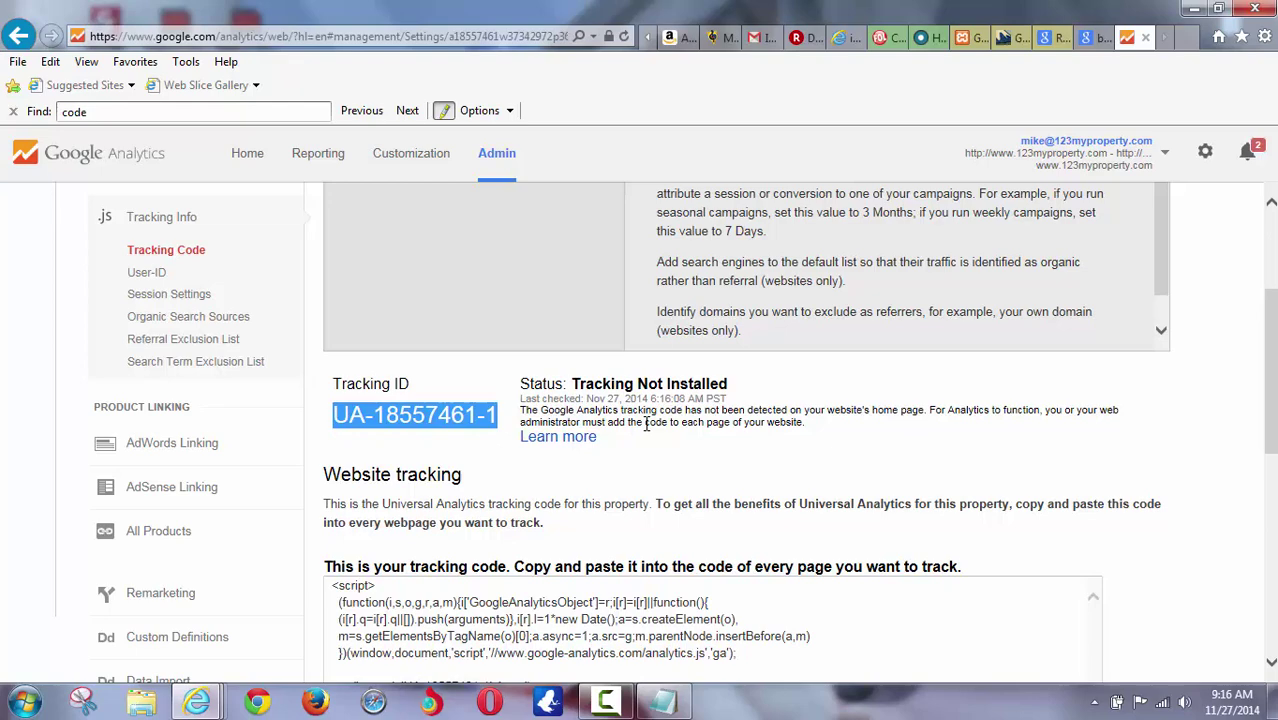
pyautogui.scroll(3, 645, 422)
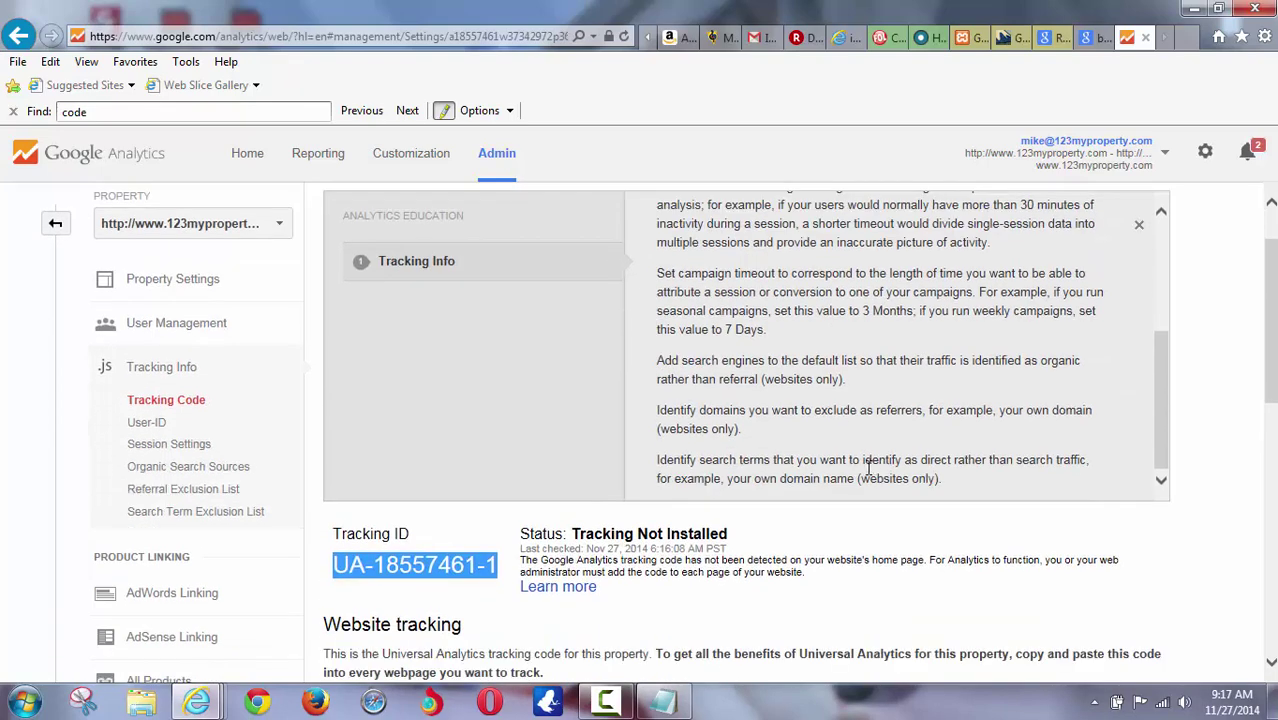
pyautogui.scroll(-3, 868, 468)
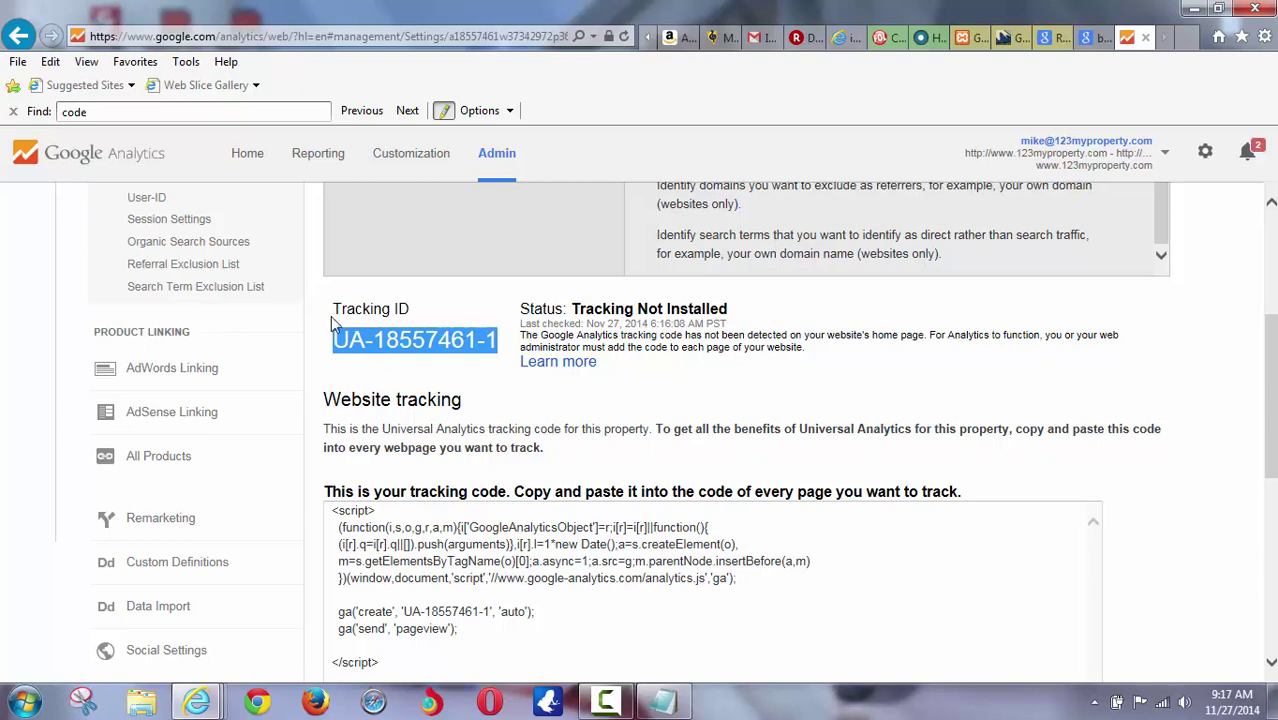
pyautogui.scroll(-1, 465, 345)
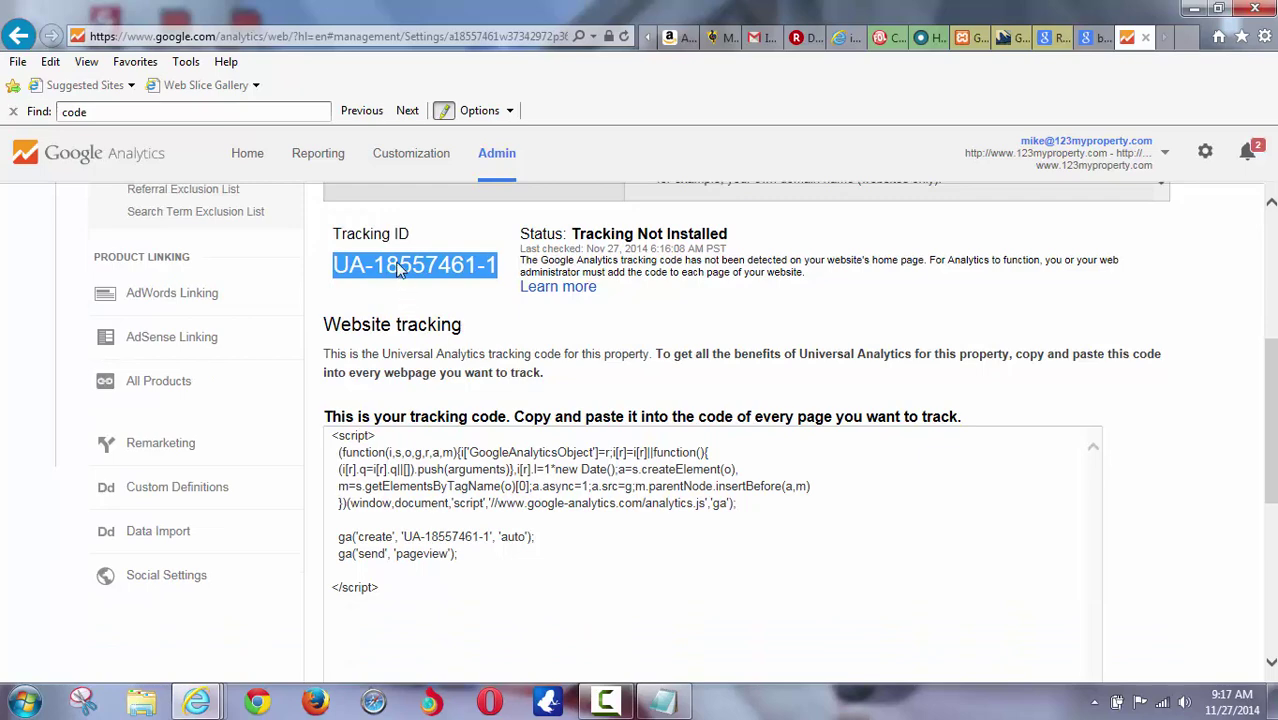
pyautogui.click(970, 38)
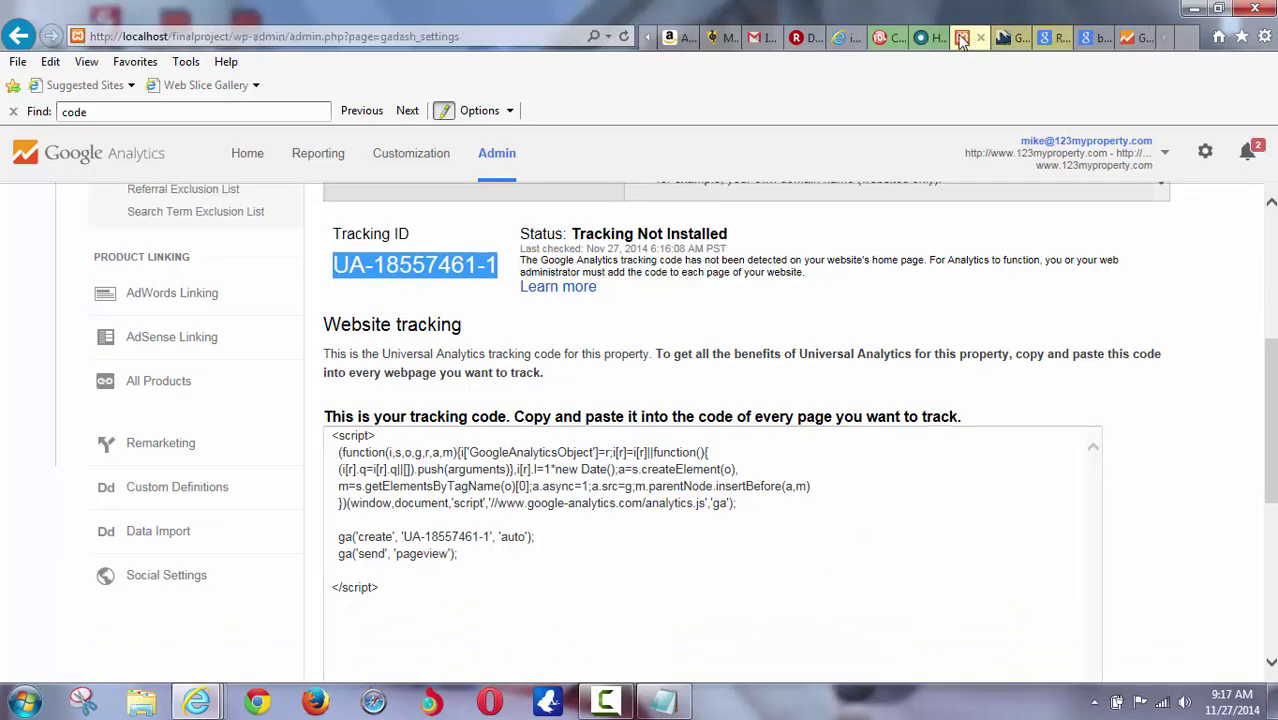